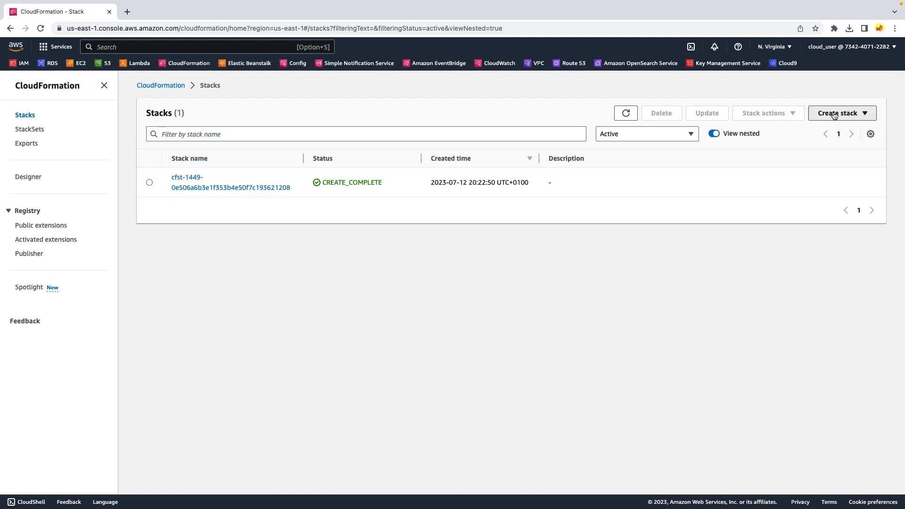
- Start a stack with new resources (standard), uploading NetworkStack.yaml from the cloudformation folder as its template
click(835, 115)
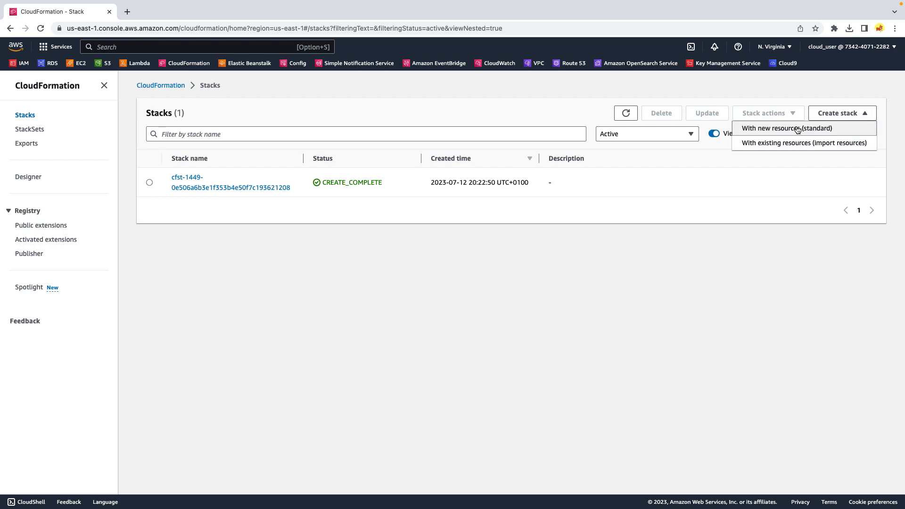
click(797, 129)
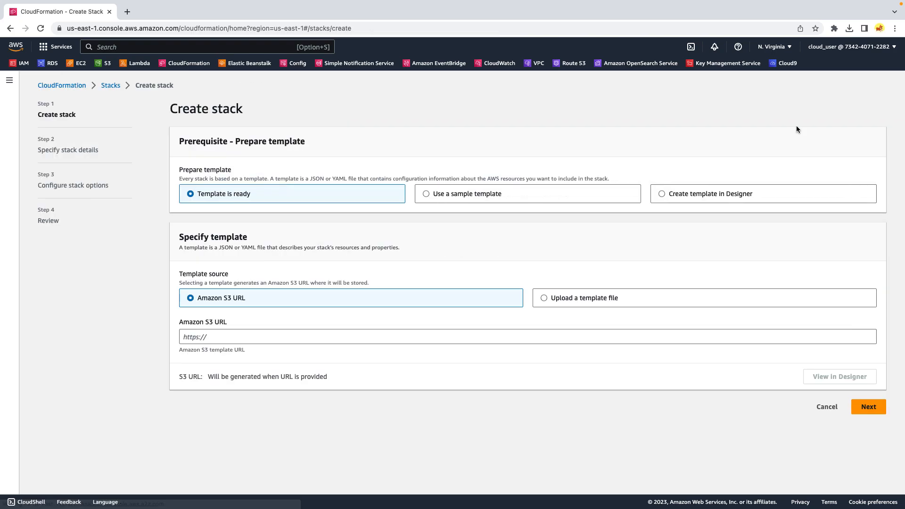
click(543, 299)
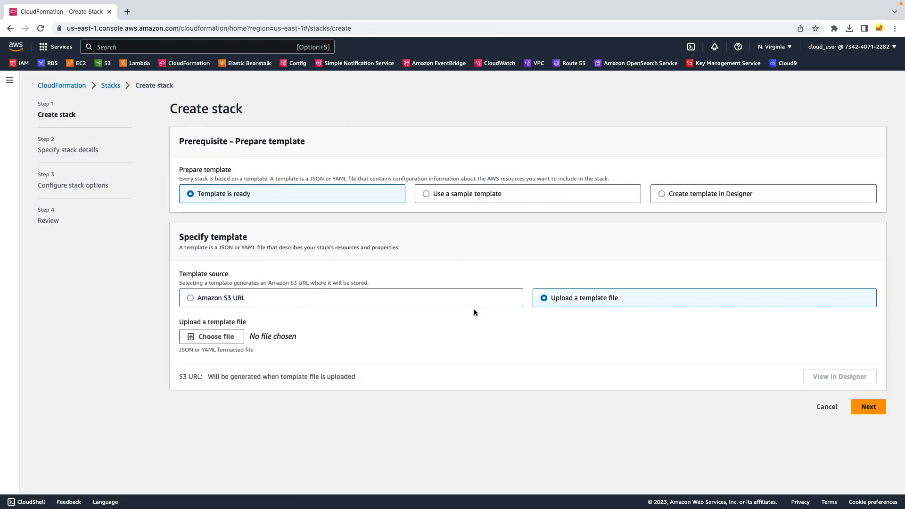
click(203, 338)
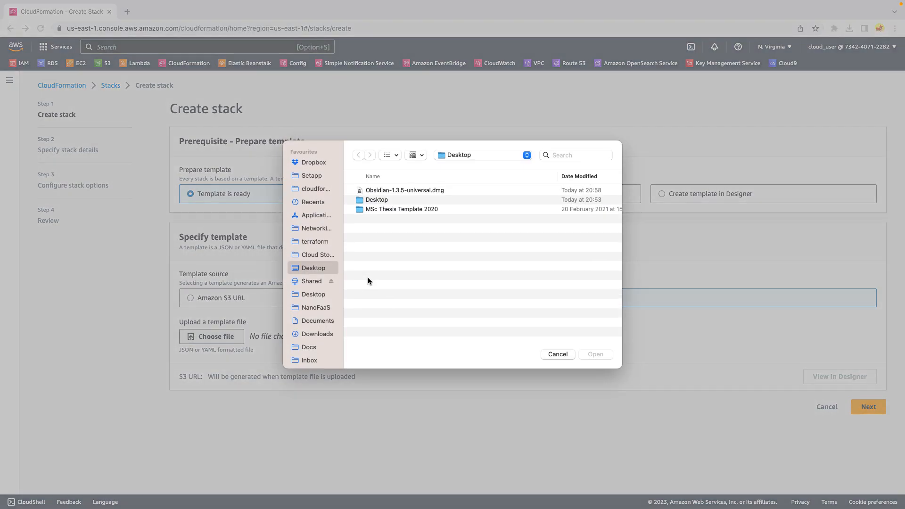
click(310, 191)
click(398, 192)
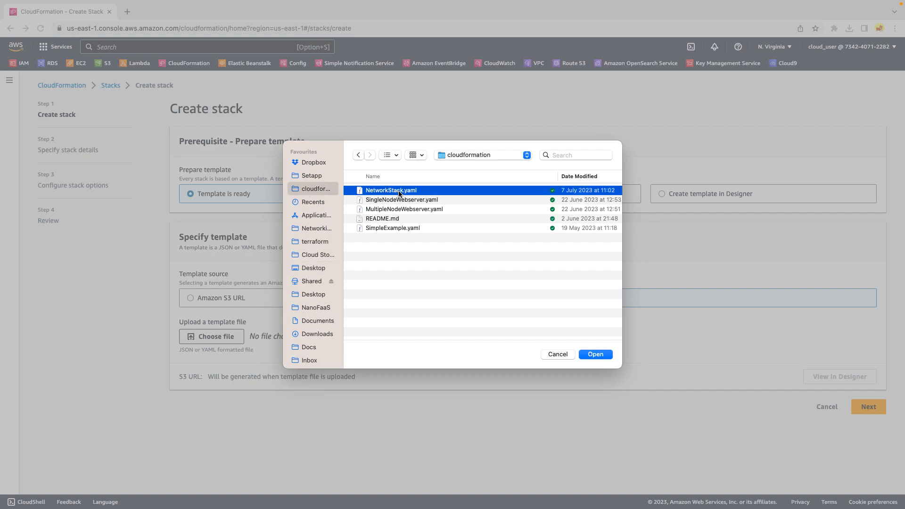
click(596, 355)
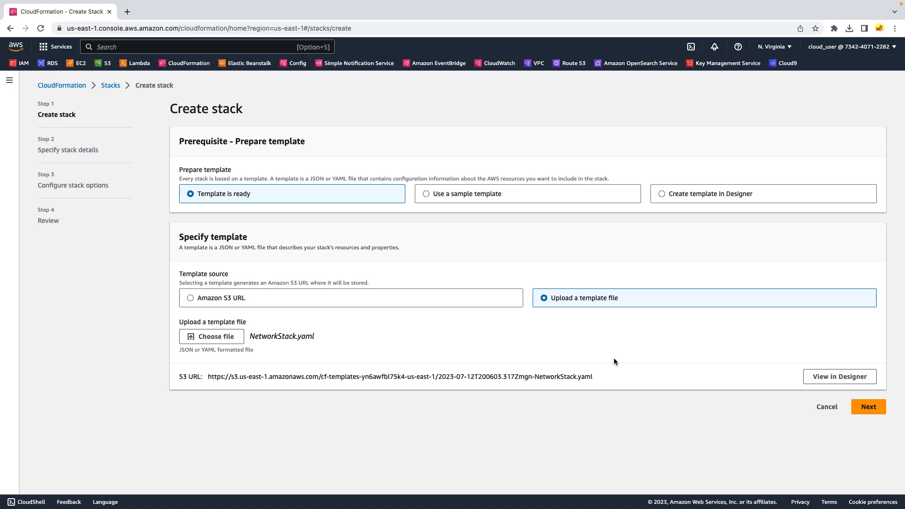
click(868, 407)
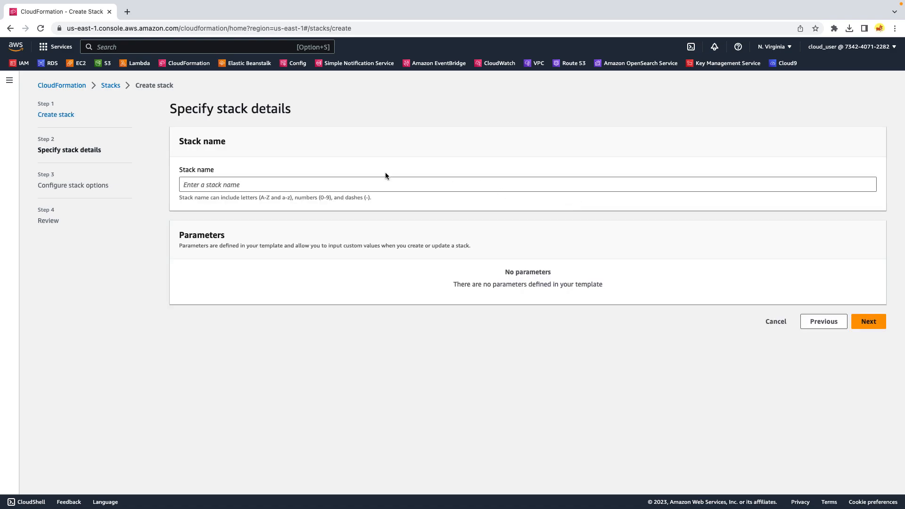
- Name the stack NetworkStack, keep the default stack options and submit it for creation
click(378, 183)
text(Netwo)
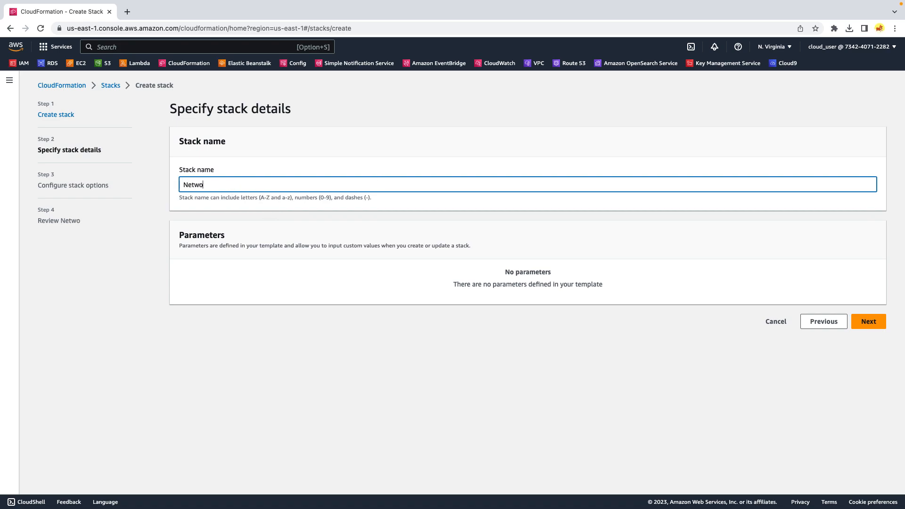
text(rkStack)
click(864, 327)
scroll(591, 256, down, 5)
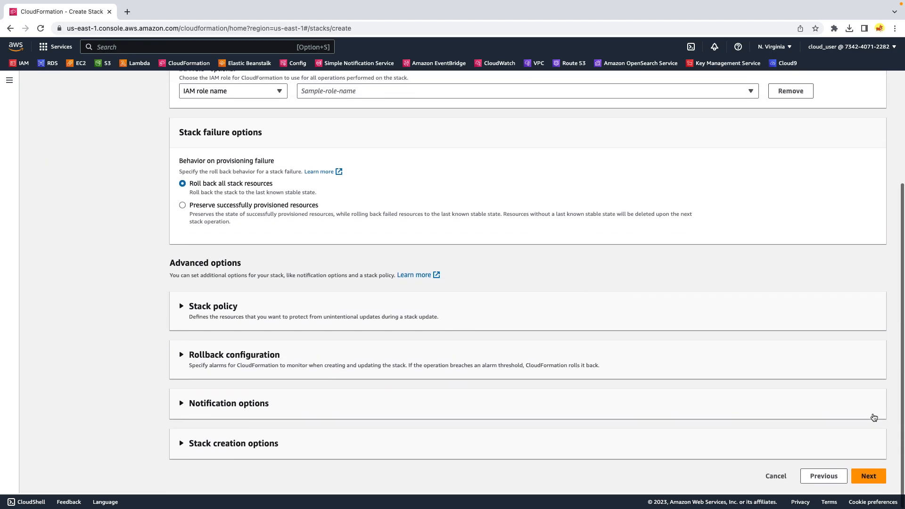
click(869, 475)
scroll(755, 270, down, 15)
click(864, 476)
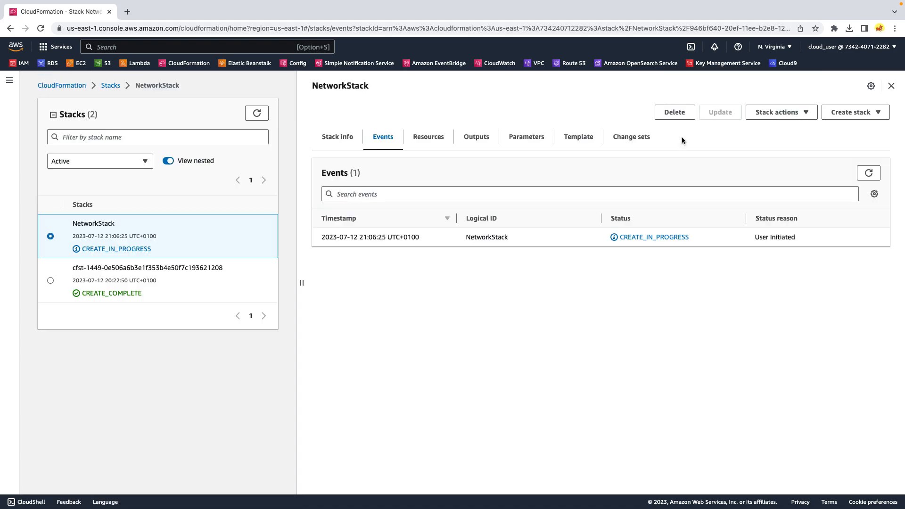
- Refresh the NetworkStack event list repeatedly to follow the progress of resource creation
click(868, 174)
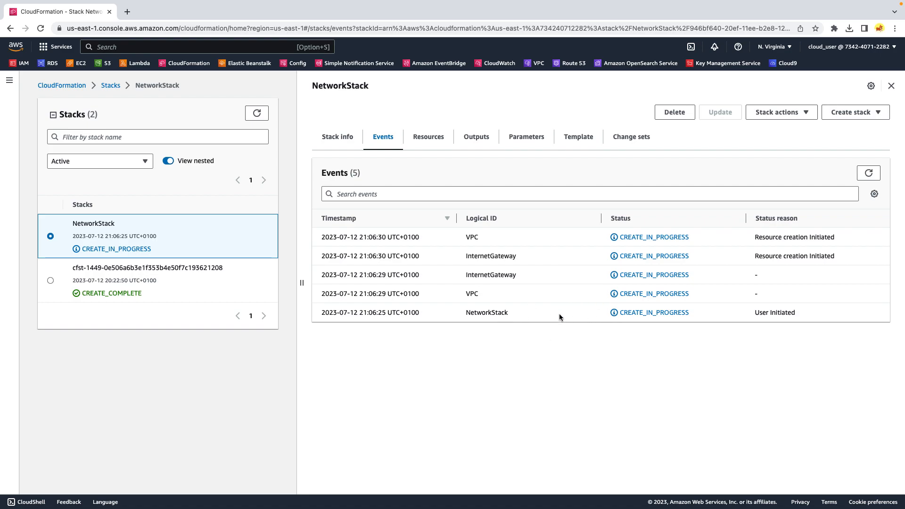
click(870, 174)
click(869, 174)
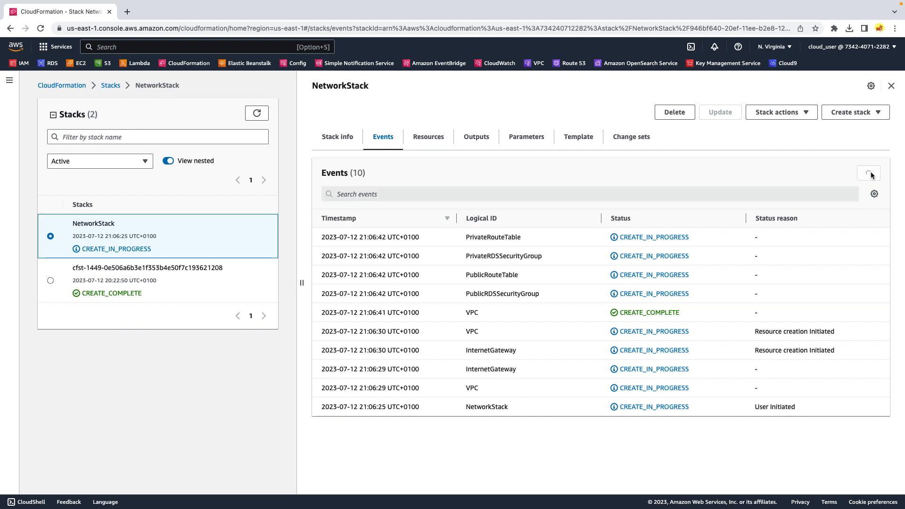
scroll(675, 322, down, 2)
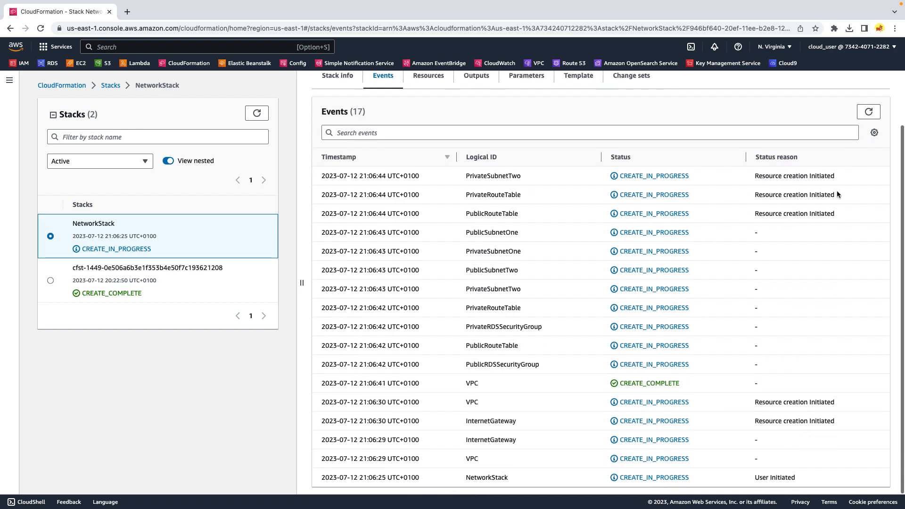
click(866, 115)
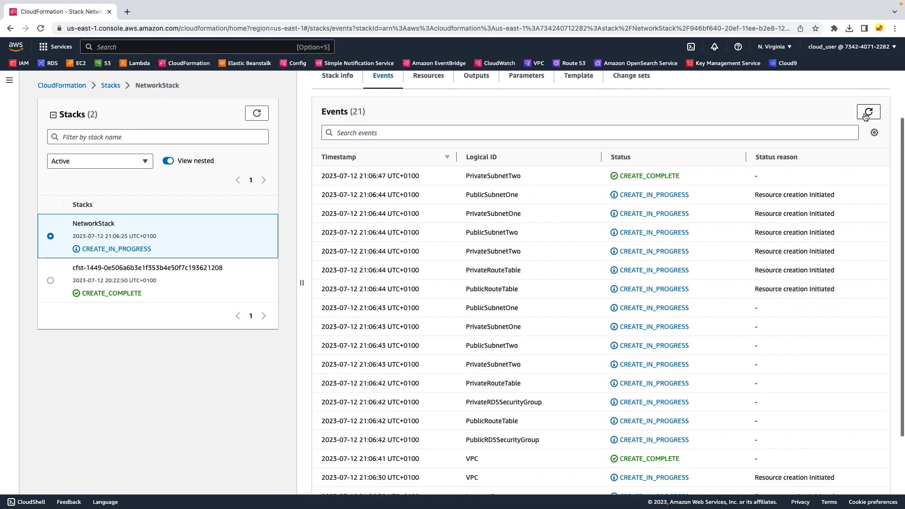
click(867, 115)
click(866, 115)
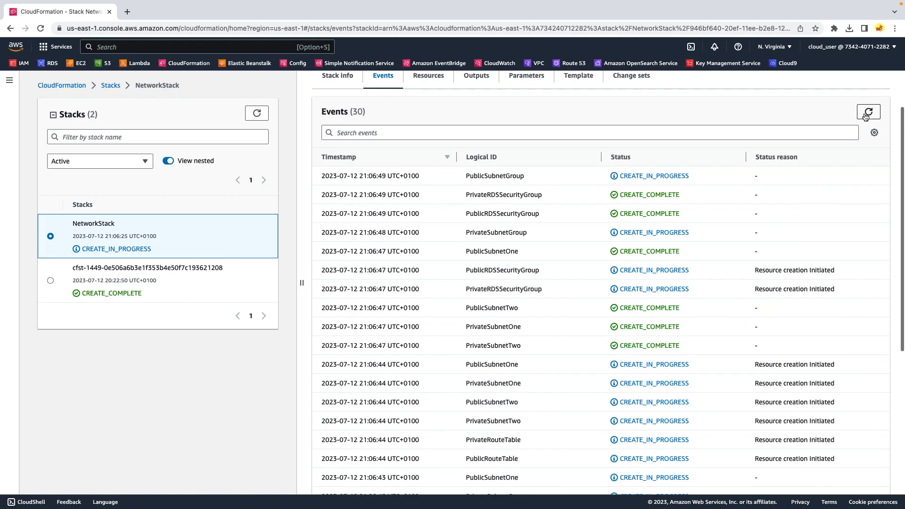
click(867, 115)
- Examine the logged NetworkStack events from oldest to newest, checking the status of each network resource
scroll(618, 414, down, 6)
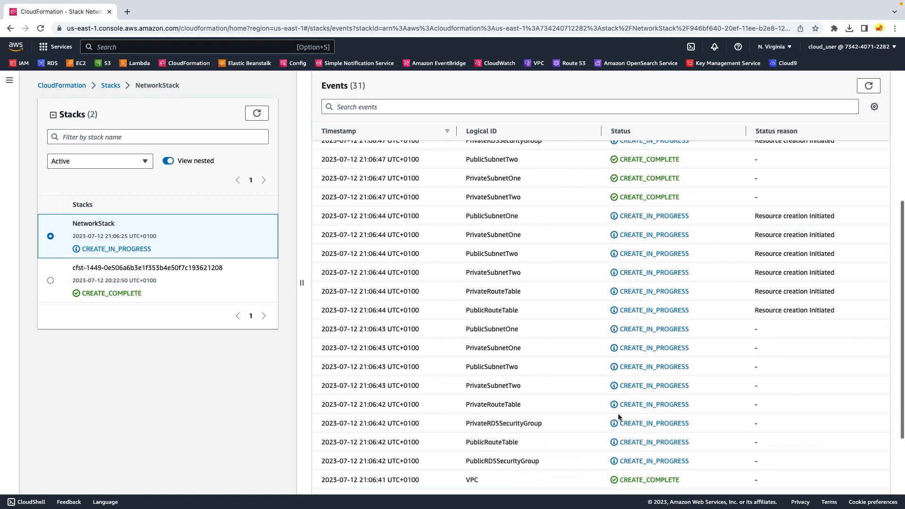
scroll(618, 417, up, 2)
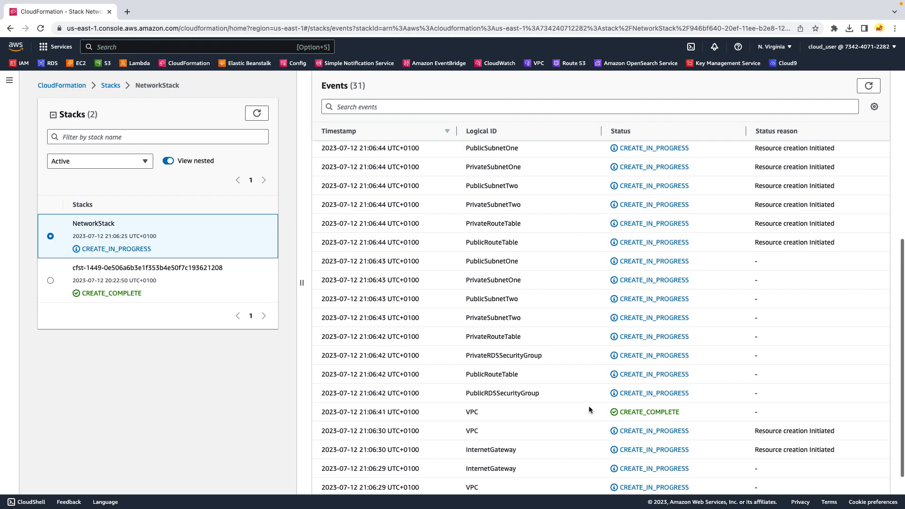
scroll(560, 432, down, 2)
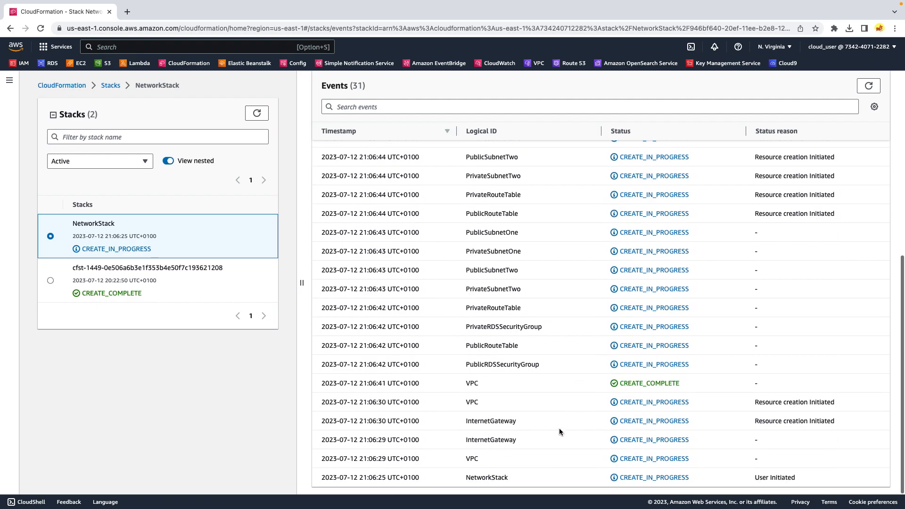
scroll(552, 417, up, 2)
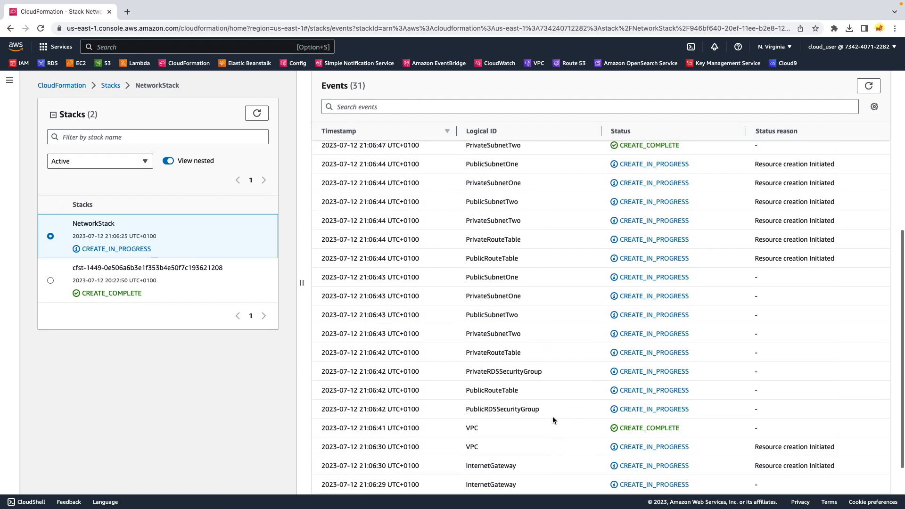
scroll(552, 417, up, 3)
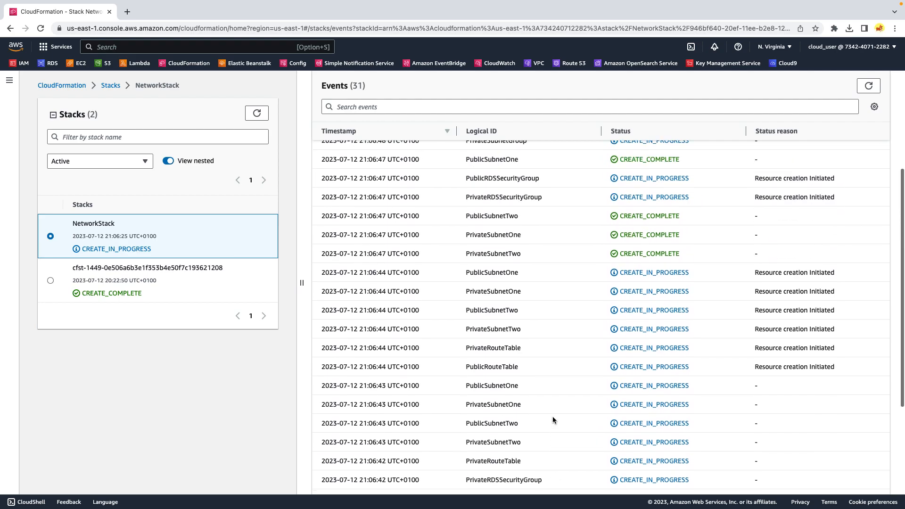
scroll(552, 417, up, 3)
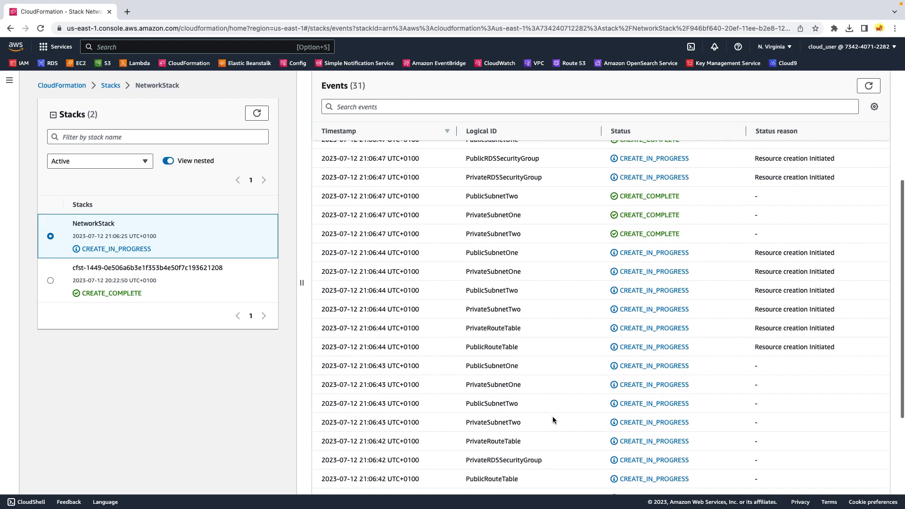
scroll(552, 417, up, 1)
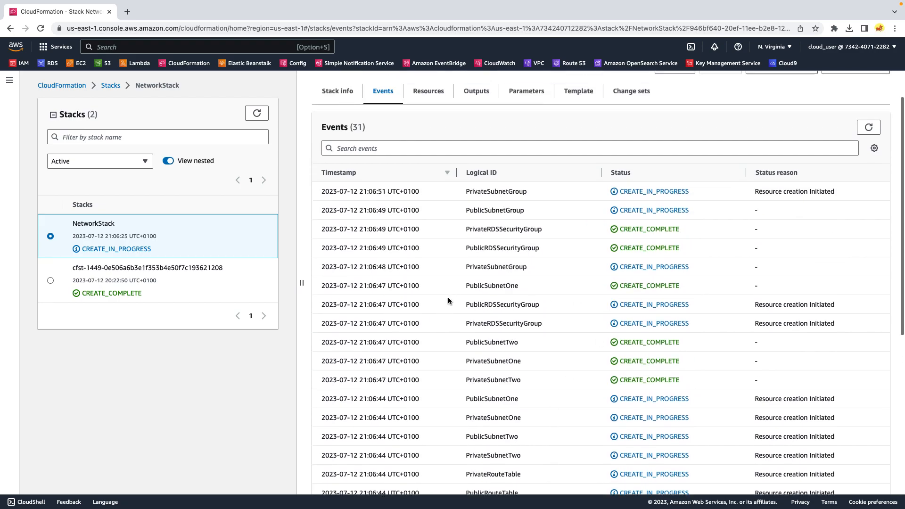
scroll(576, 299, down, 1)
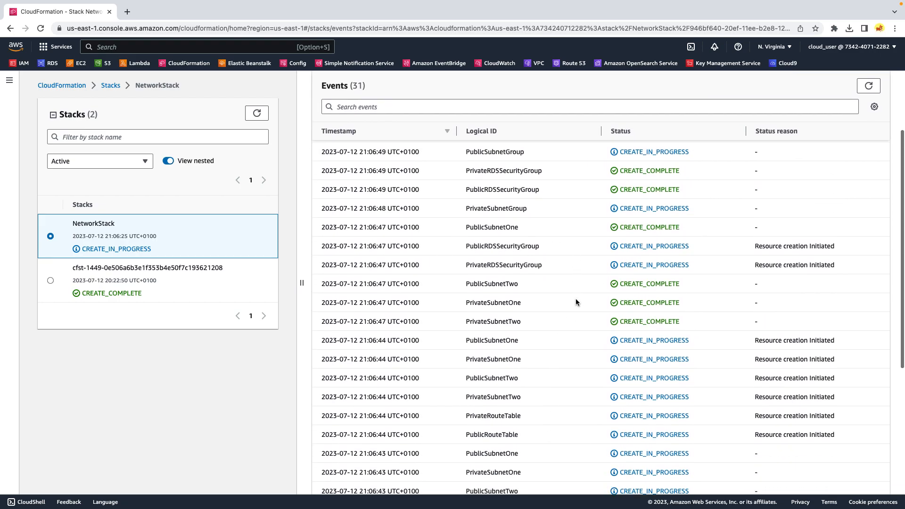
scroll(583, 304, up, 2)
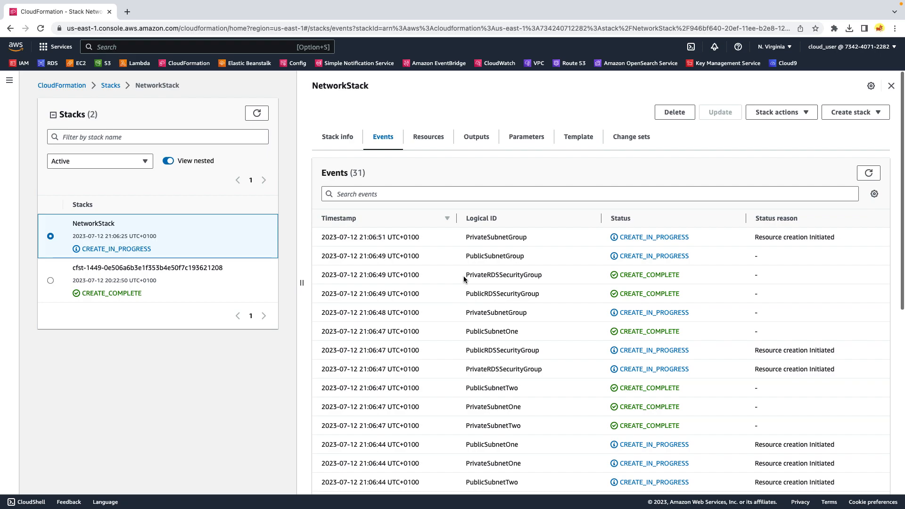
- Examine the events for PrivateRDSSecurityGroup, PublicRDSSecurityGroup and the subnets
drag(466, 277, 547, 278)
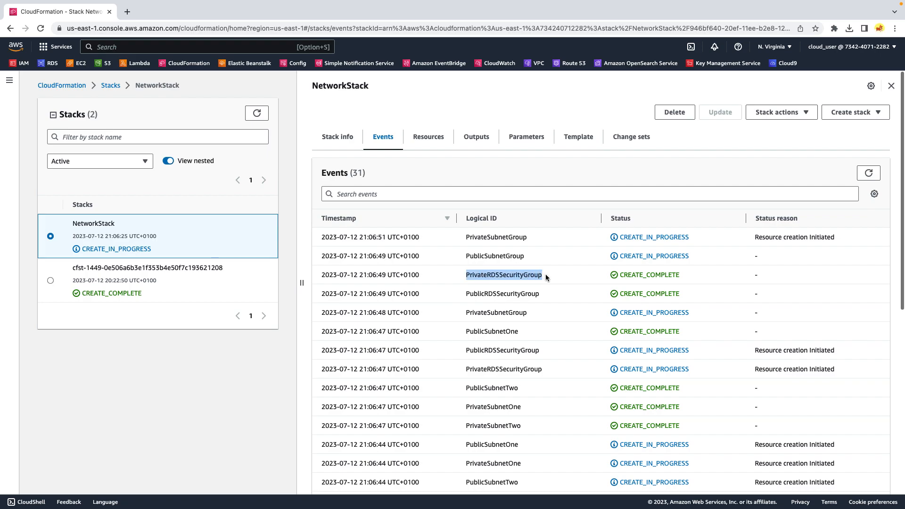
drag(466, 293, 548, 296)
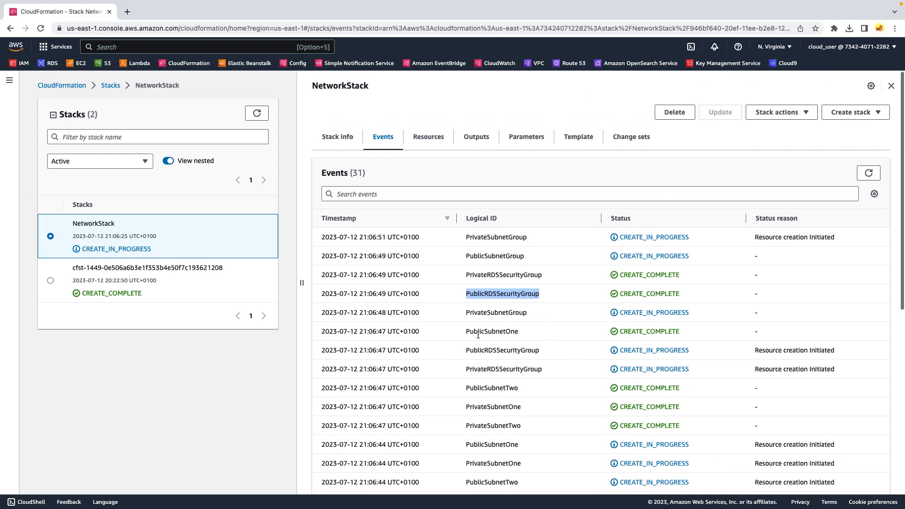
click(459, 331)
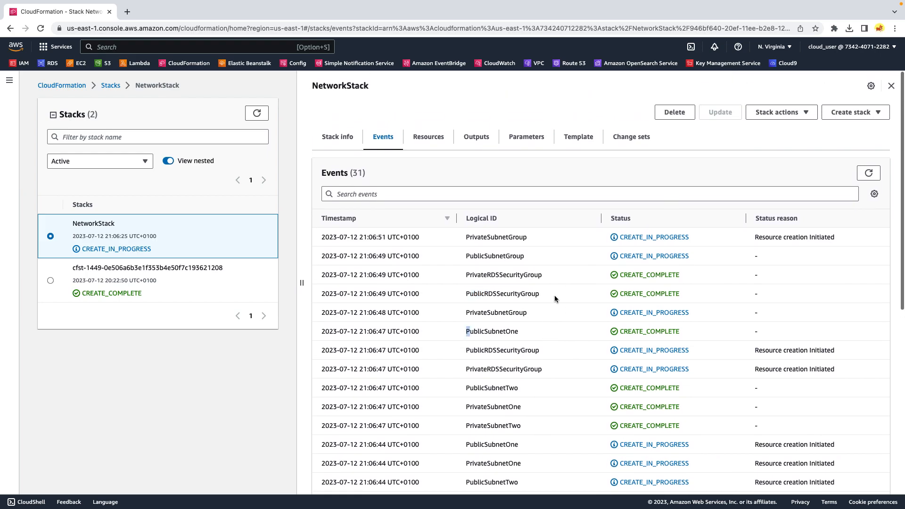
scroll(556, 299, down, 3)
scroll(555, 299, up, 3)
scroll(867, 178, down, 1)
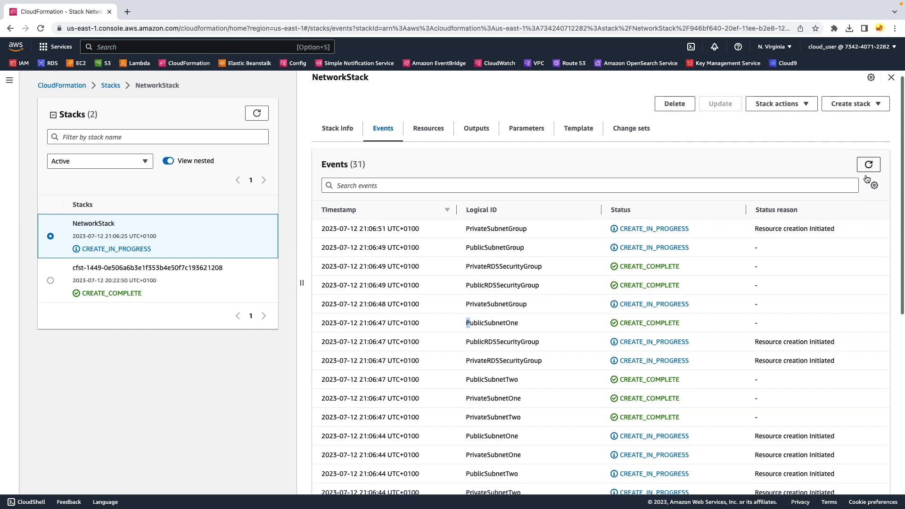
- Refresh the NetworkStack events again and examine the latest entries, including the NatGatewayEIP and PublicRoute resources
click(868, 168)
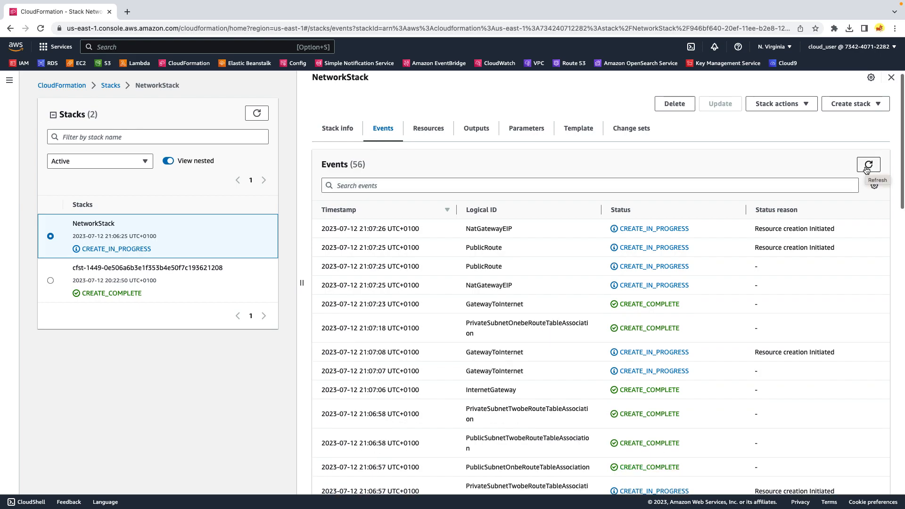
drag(465, 248, 516, 285)
drag(463, 229, 513, 230)
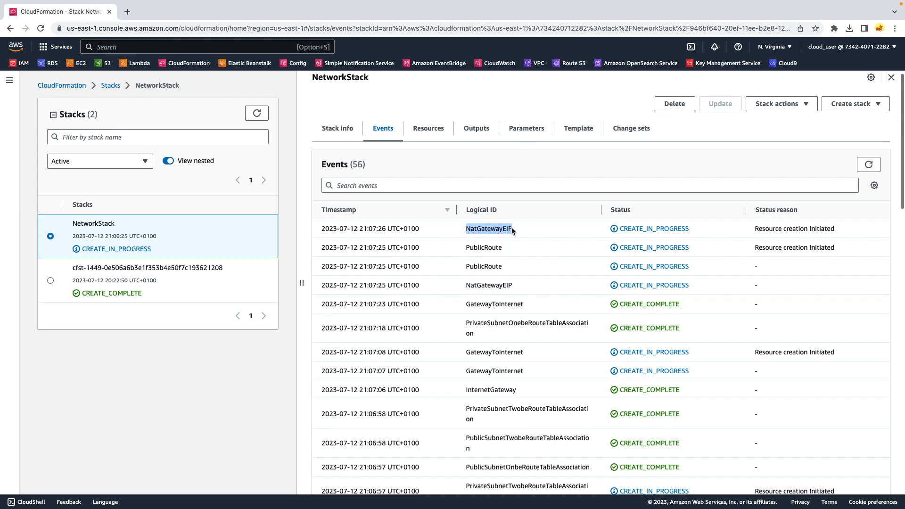
click(869, 166)
click(868, 166)
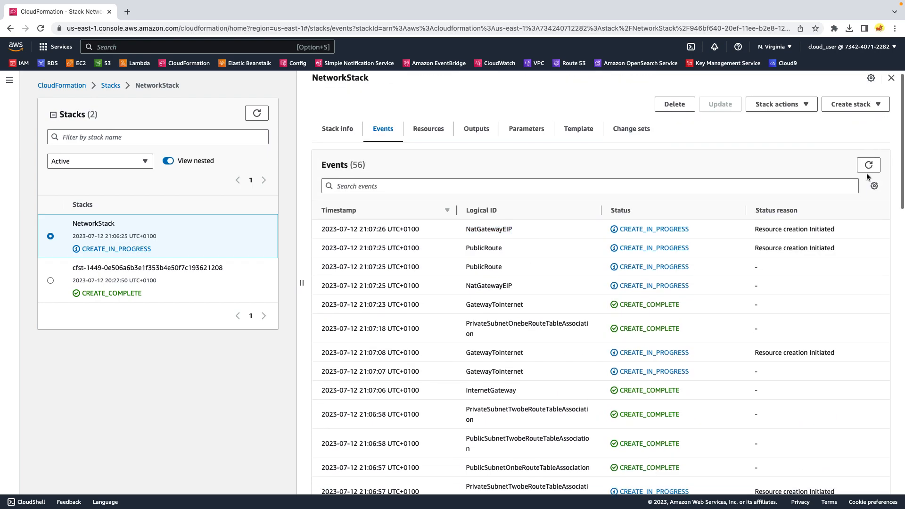
click(869, 168)
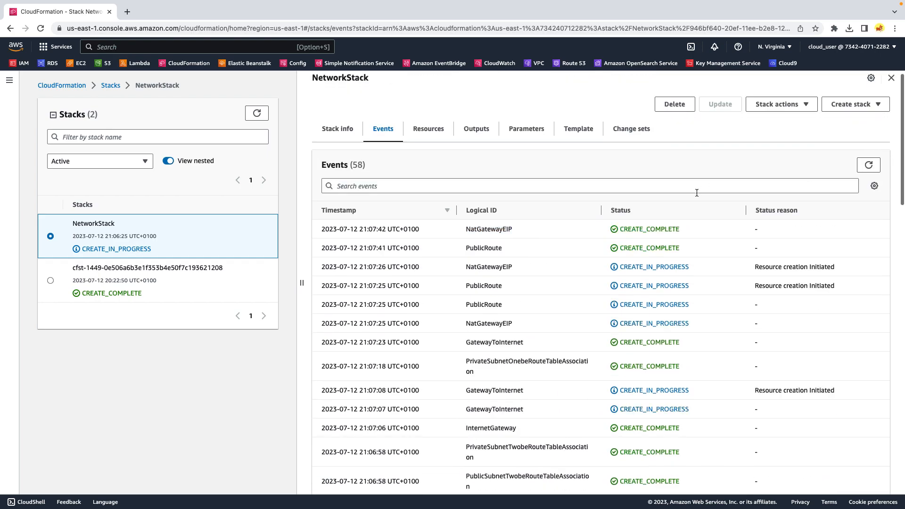
scroll(601, 273, down, 3)
scroll(601, 272, up, 3)
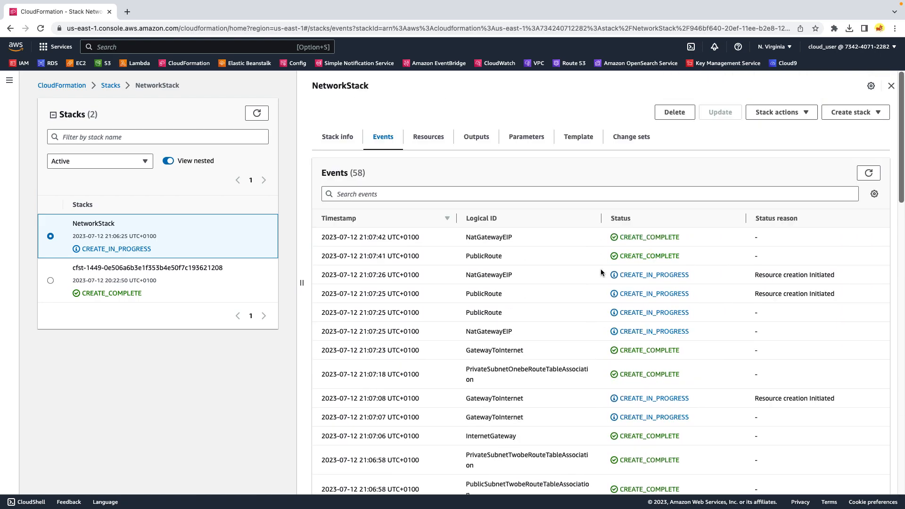
scroll(600, 270, down, 5)
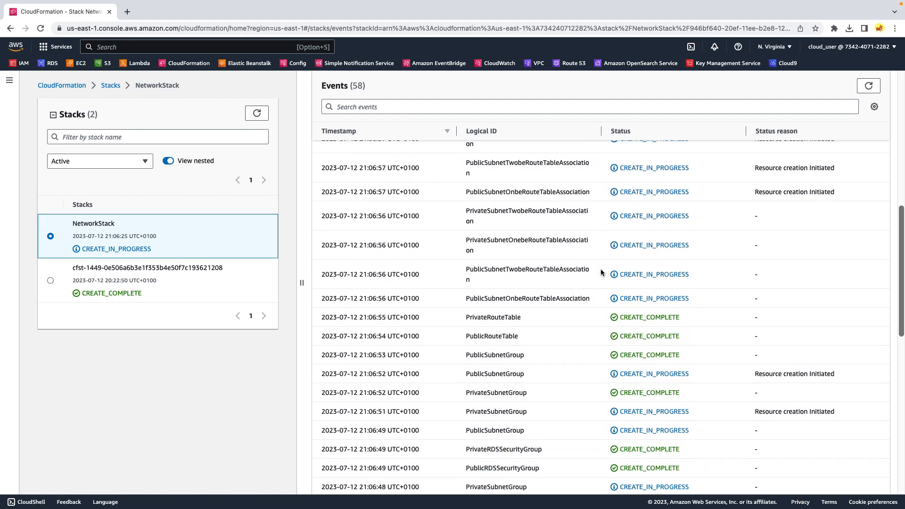
scroll(602, 272, up, 3)
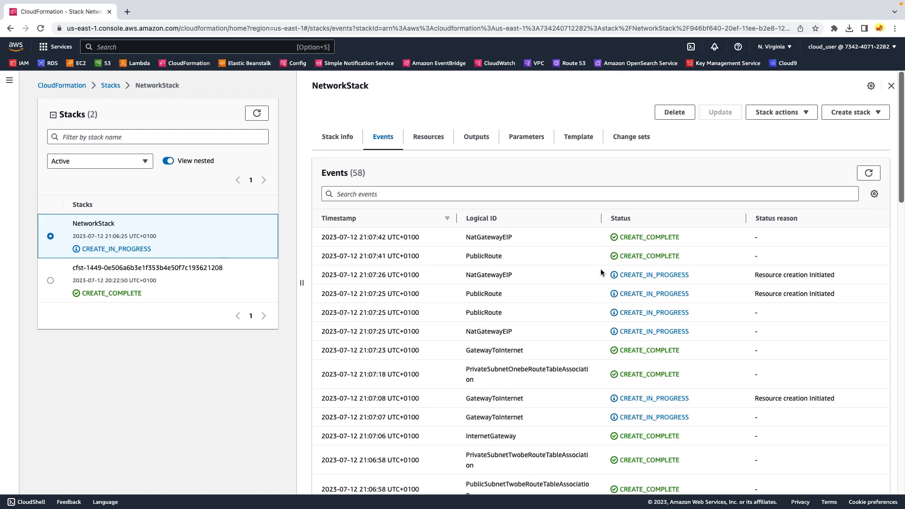
- Refresh the NetworkStack event list three more times to check on the NatGateway creation
click(866, 175)
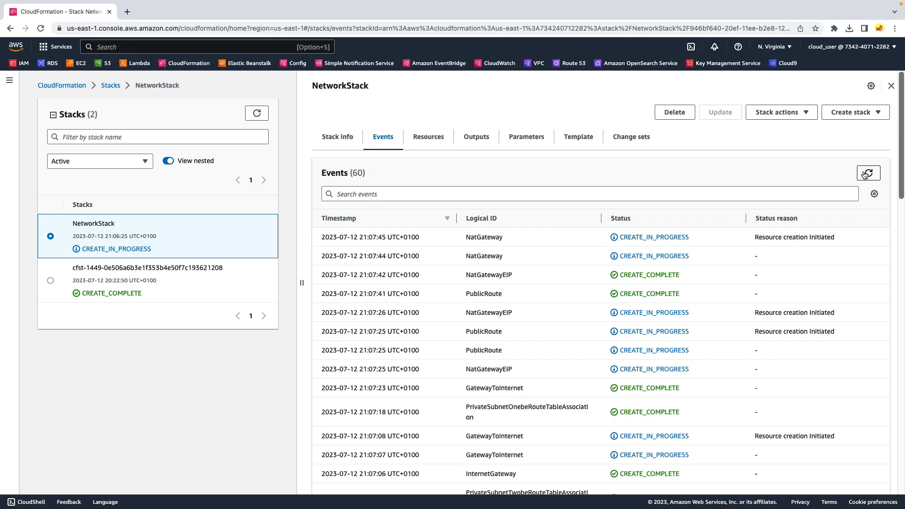
click(865, 175)
click(869, 174)
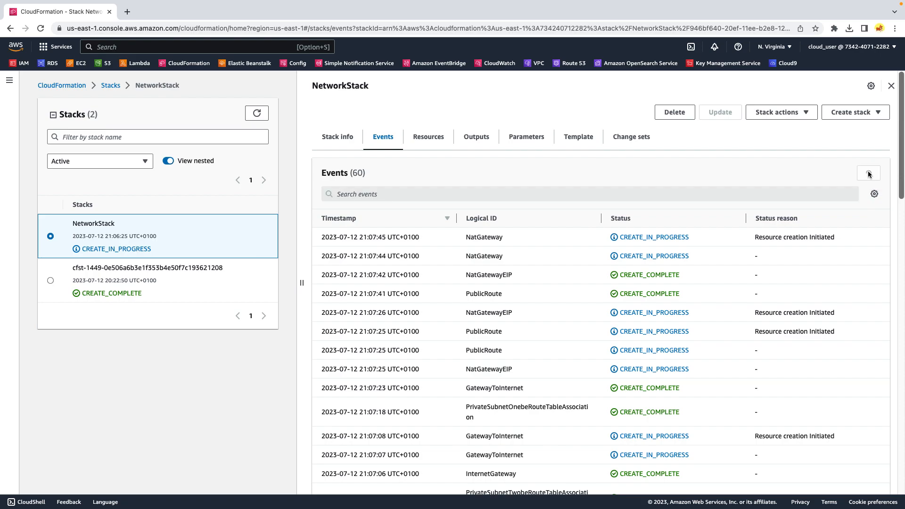
- Switch from the browser to Visual Studio Code, enlarge its window to full screen and show the NetworkStack.yaml template
mouse_move(693, 508)
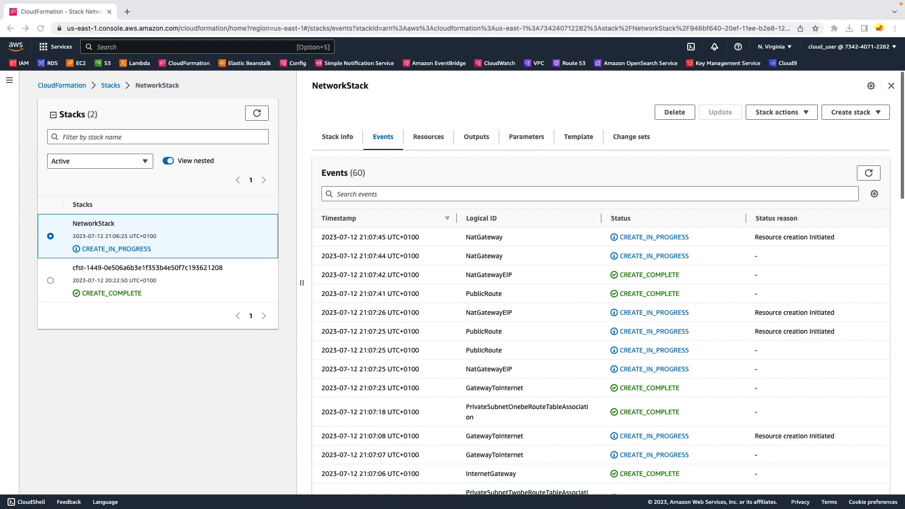
mouse_move(44, 13)
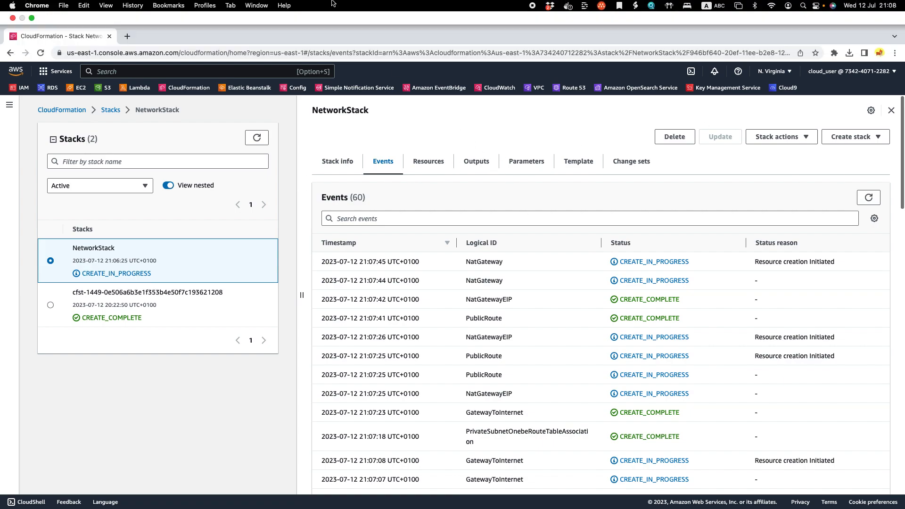
click(31, 18)
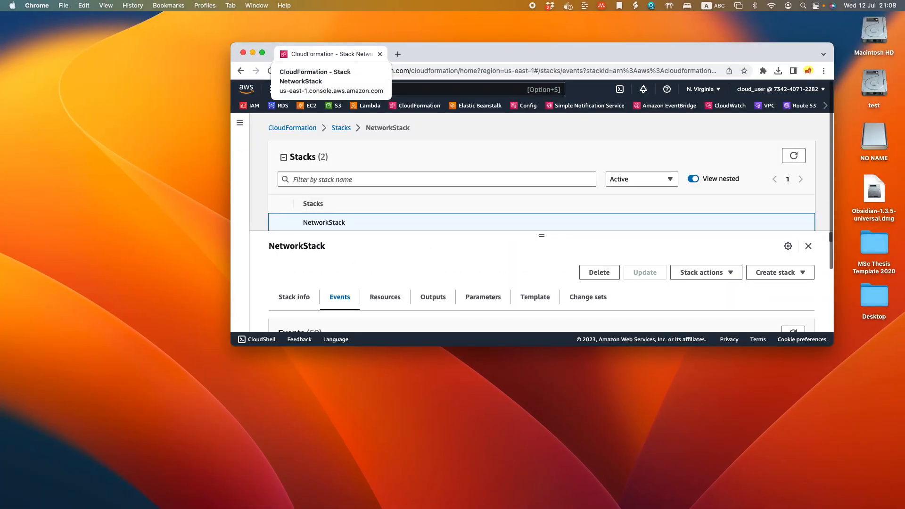
drag(439, 507, 592, 100)
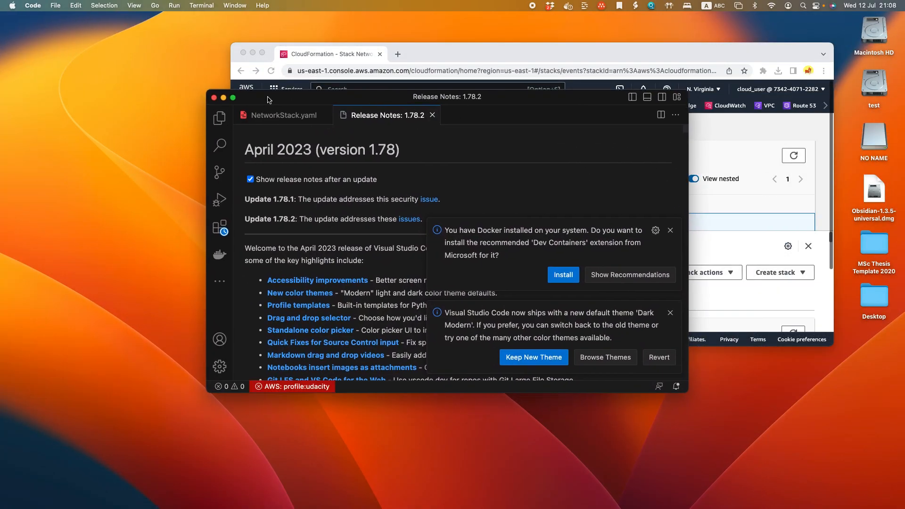
click(234, 100)
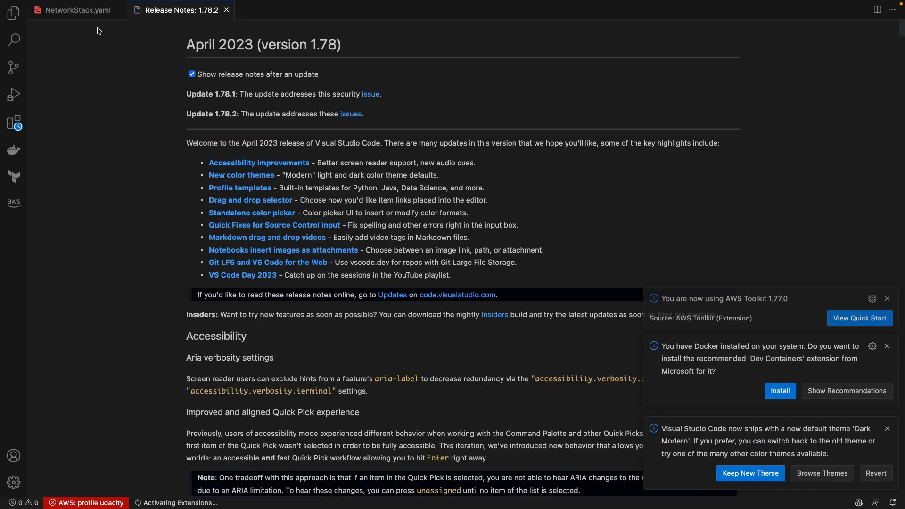
click(78, 12)
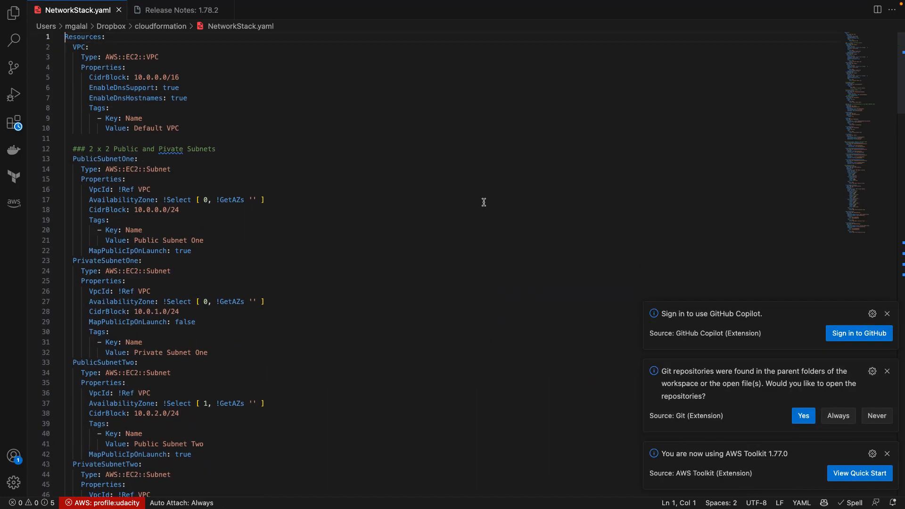
- Examine the VPC resource in the template, highlighting its Name tag value and its CidrBlock
drag(74, 47, 134, 128)
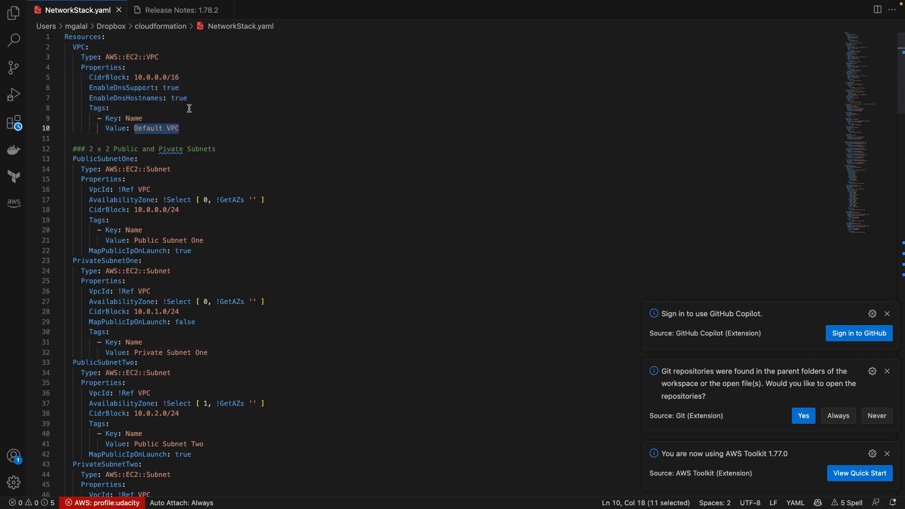
drag(134, 78, 196, 77)
click(191, 80)
scroll(370, 176, down, 2)
scroll(372, 177, up, 2)
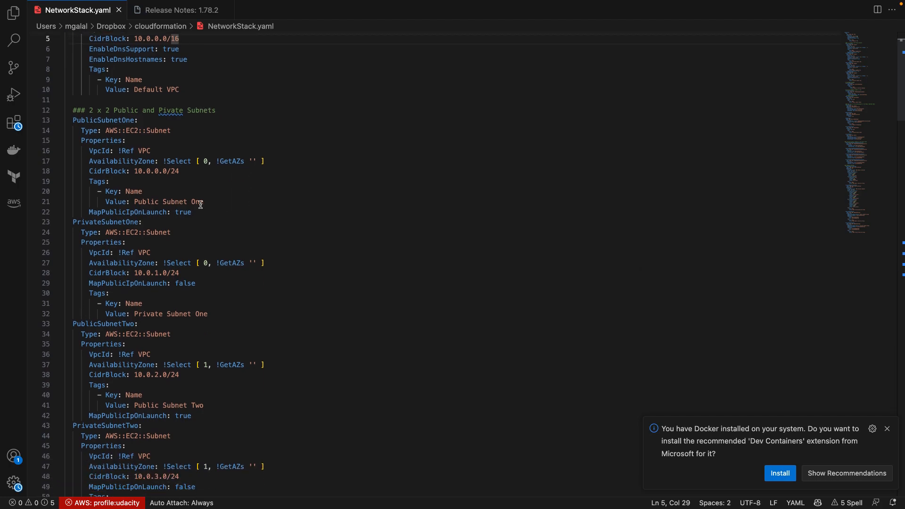
- Review the public and private subnet definitions, highlighting the whole PublicSubnetOne block
scroll(175, 181, down, 2)
scroll(97, 140, down, 3)
scroll(97, 142, up, 3)
drag(72, 77, 228, 173)
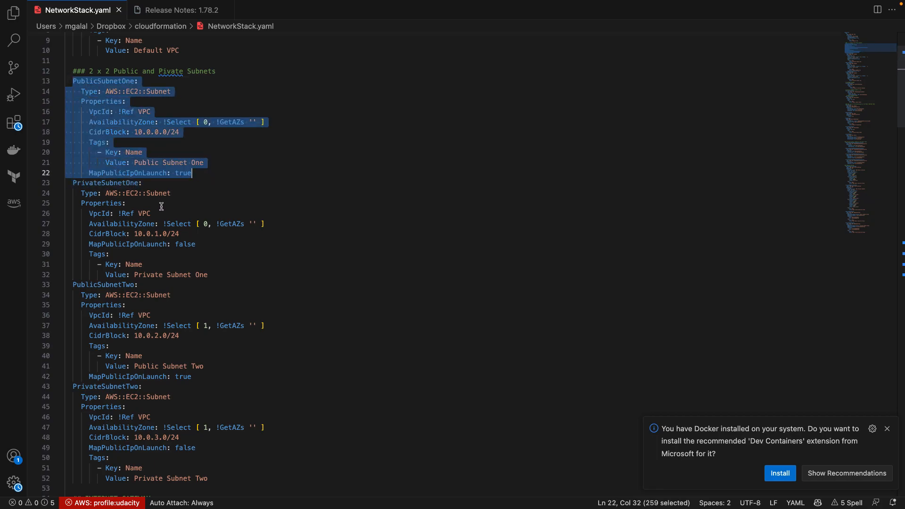
scroll(161, 206, down, 3)
scroll(161, 206, up, 2)
scroll(161, 206, down, 5)
scroll(161, 206, up, 6)
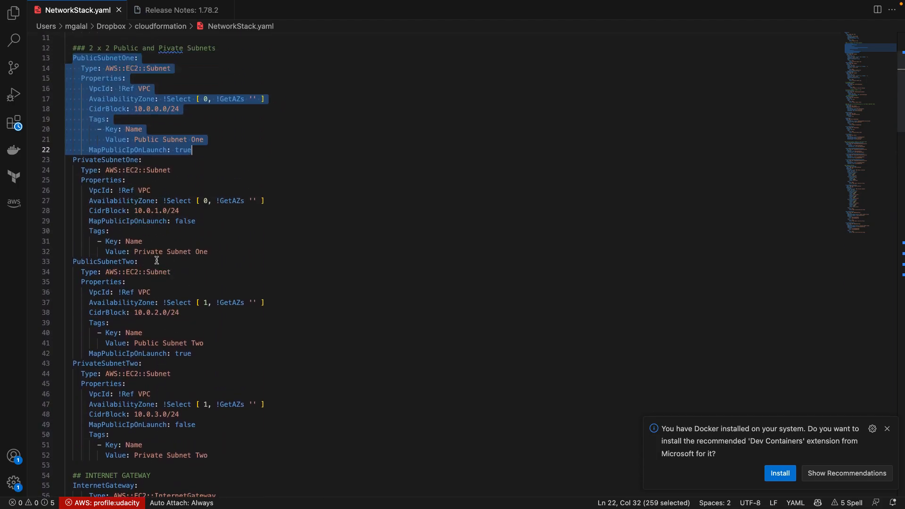
- Highlight the InternetGateway block and the GatewayToInternet block that attaches it to the VPC
scroll(157, 260, down, 9)
scroll(157, 260, down, 2)
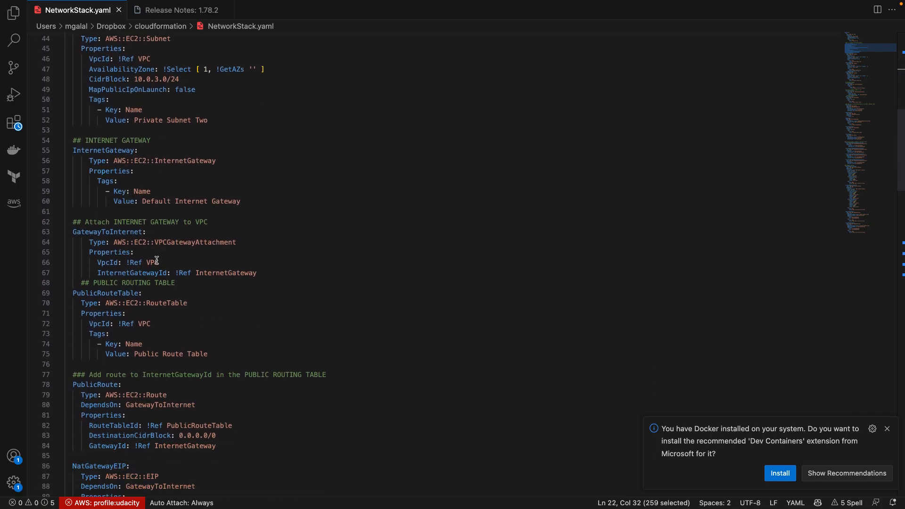
click(257, 204)
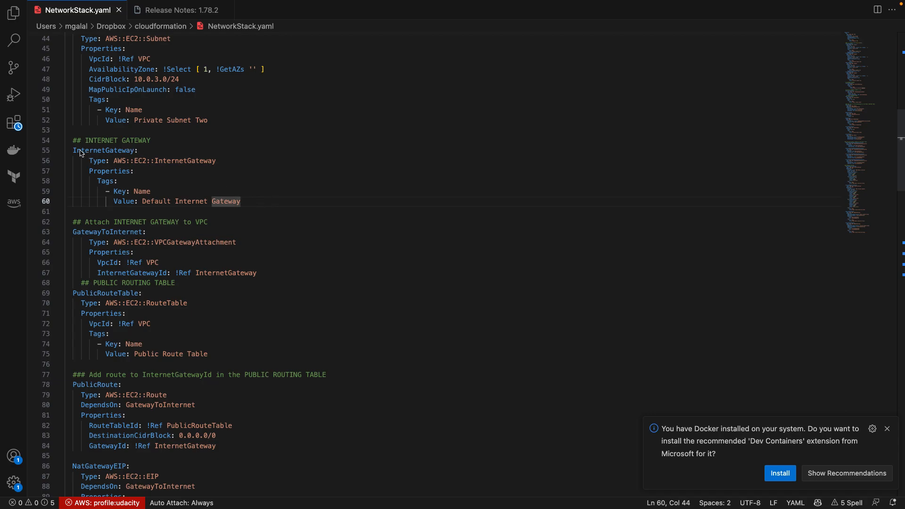
drag(73, 152, 255, 203)
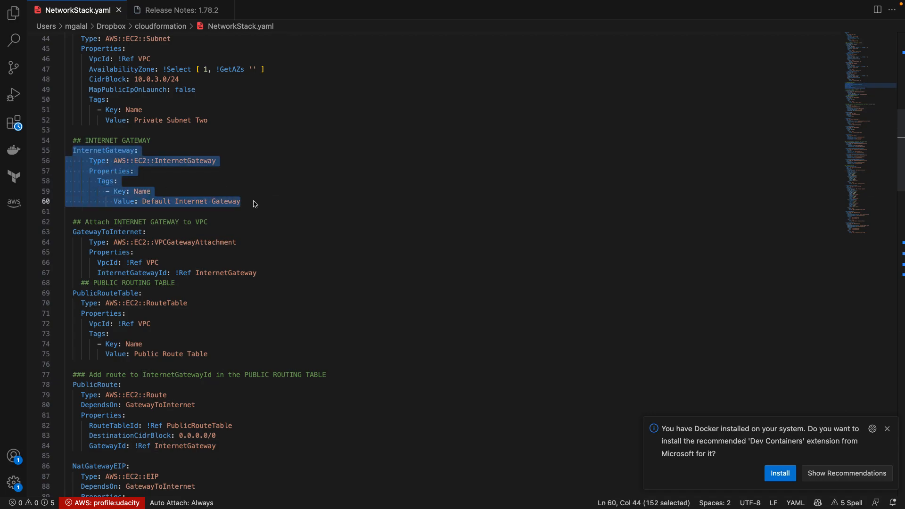
scroll(182, 199, down, 3)
drag(68, 159, 258, 206)
scroll(237, 232, down, 4)
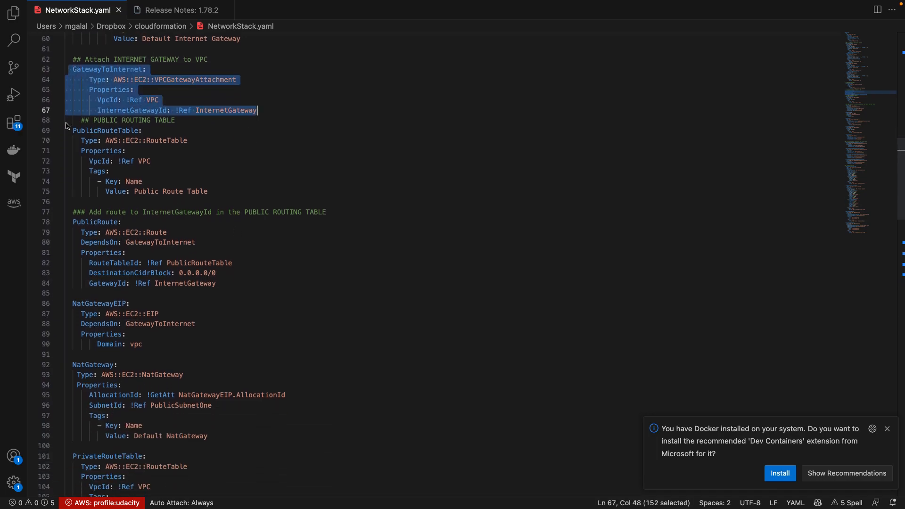
- Highlight the PublicRouteTable block and the PublicRoute block that routes it to the internet gateway
drag(70, 129, 216, 193)
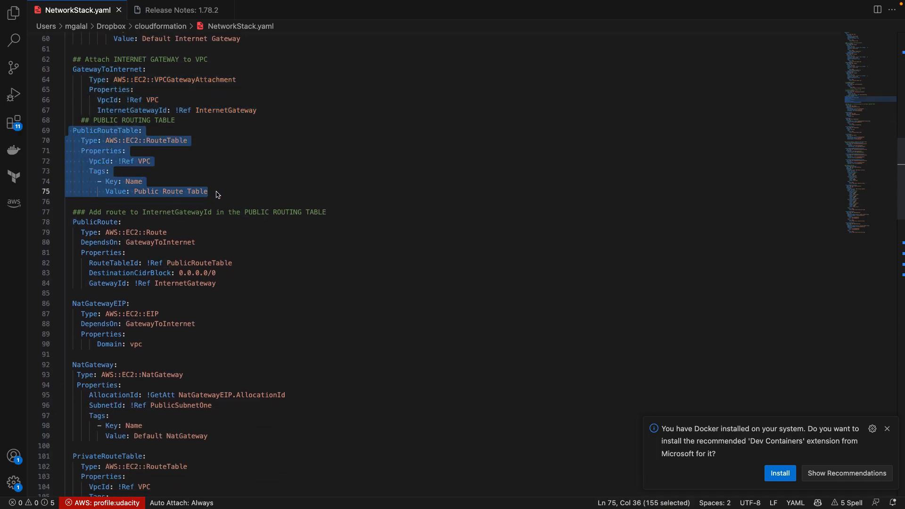
scroll(272, 154, up, 5)
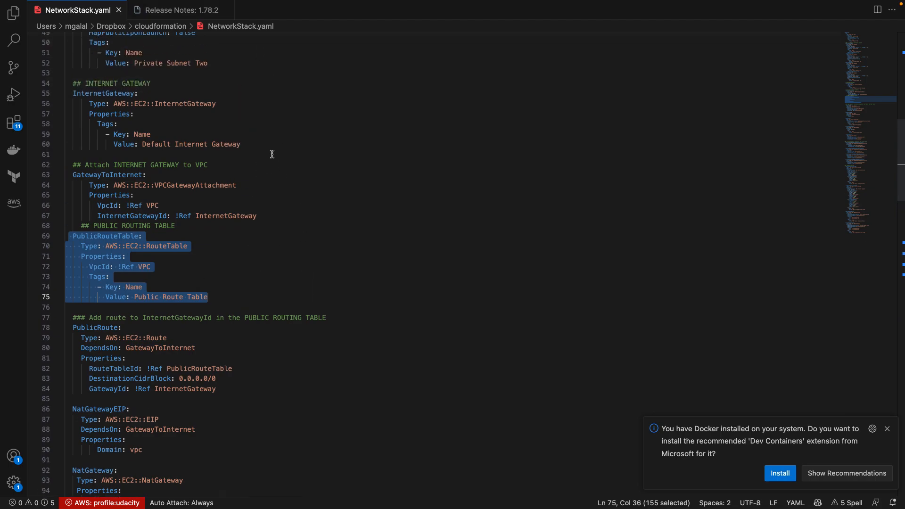
scroll(272, 154, up, 1)
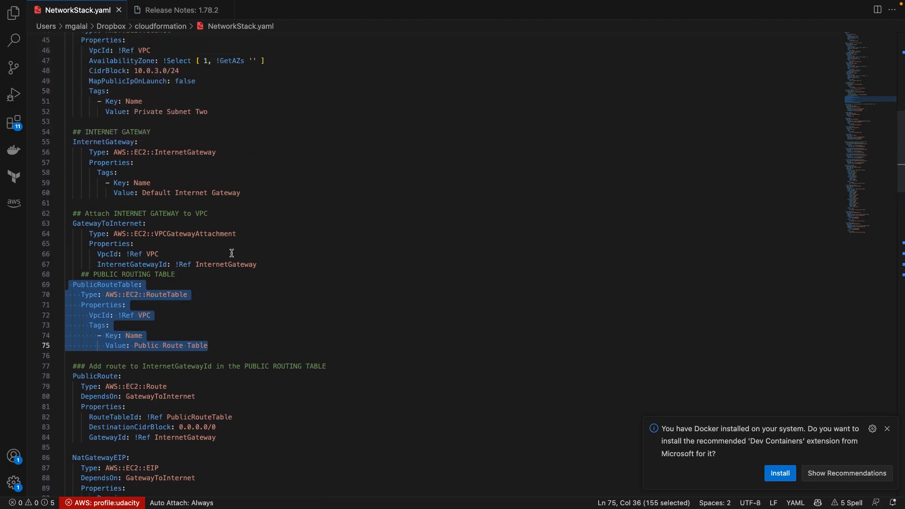
scroll(222, 259, down, 7)
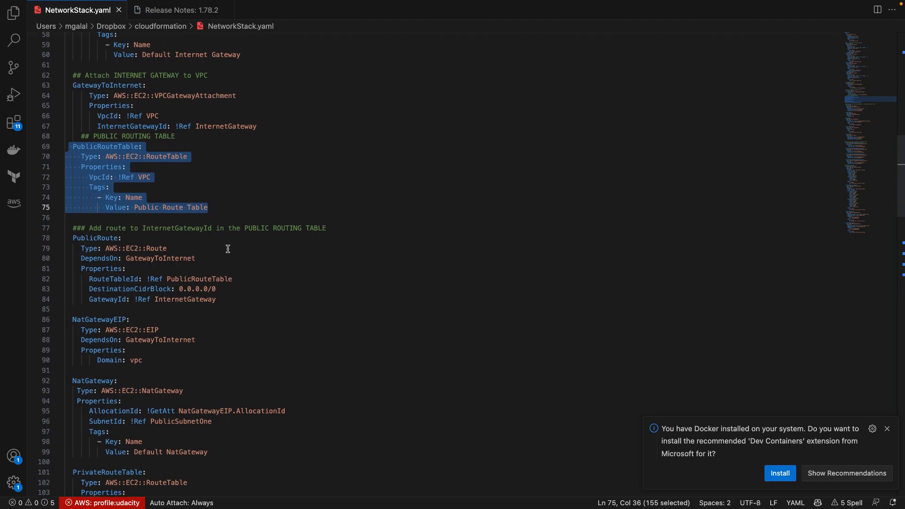
scroll(226, 217, down, 1)
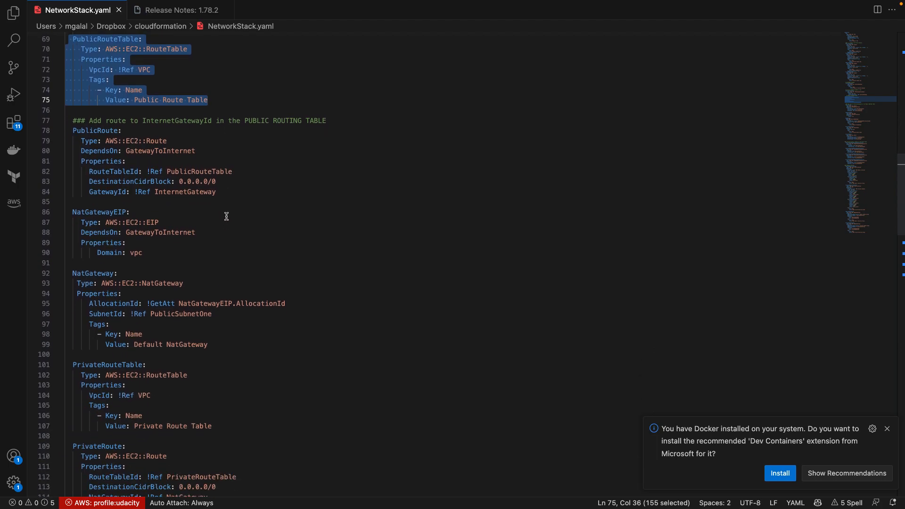
scroll(227, 216, up, 1)
drag(216, 207, 57, 148)
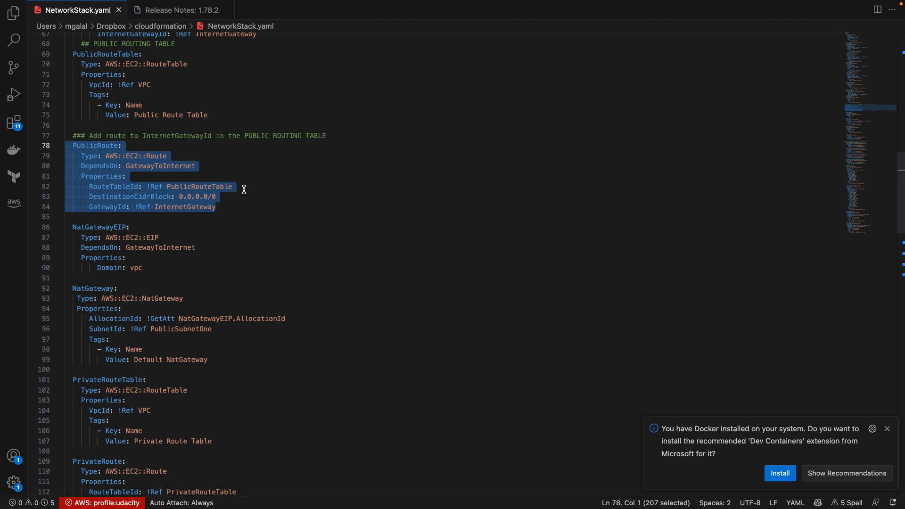
click(239, 207)
- Highlight the NatGatewayEIP and NatGateway blocks, including the elastic IP's AWS::EC2::EIP type
scroll(71, 156, down, 5)
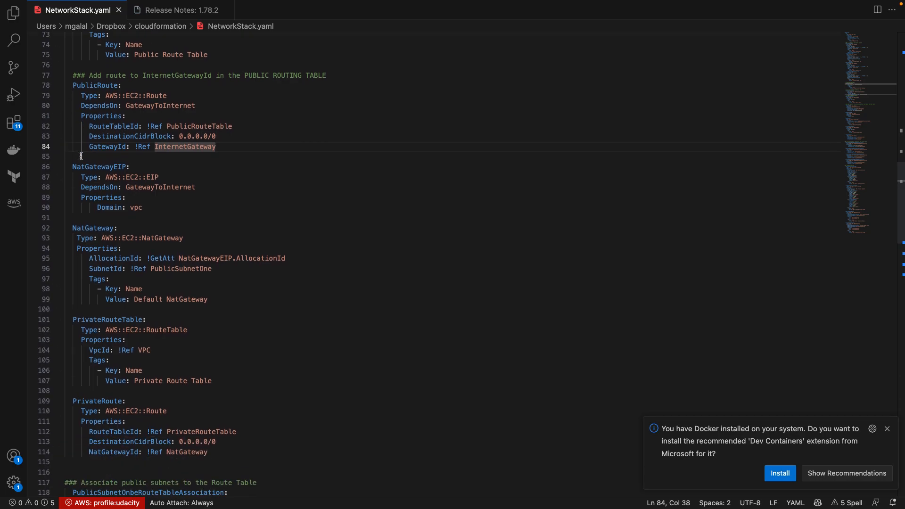
mouse_move(72, 124)
mouse_down()
mouse_move(148, 174)
mouse_move(150, 163)
mouse_move(49, 130)
mouse_move(66, 124)
mouse_up()
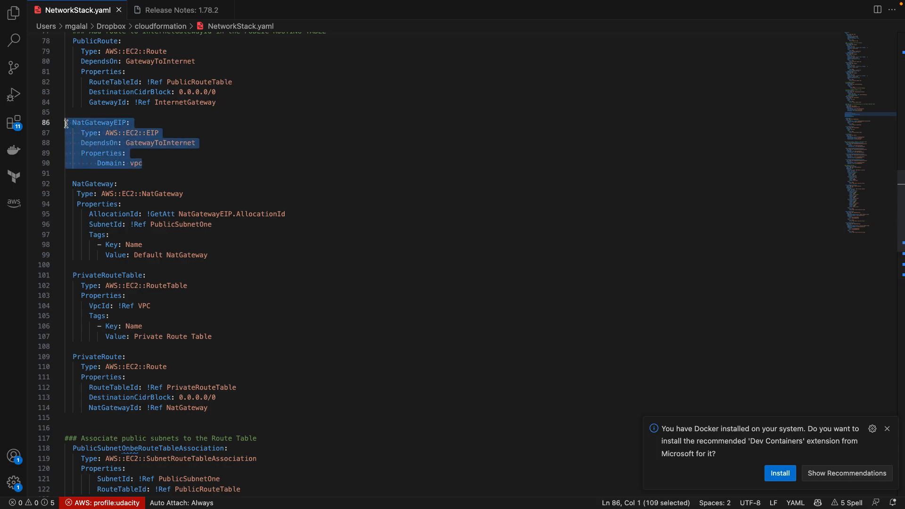
scroll(66, 123, down, 3)
drag(217, 200, 72, 129)
scroll(133, 181, down, 1)
scroll(132, 182, up, 3)
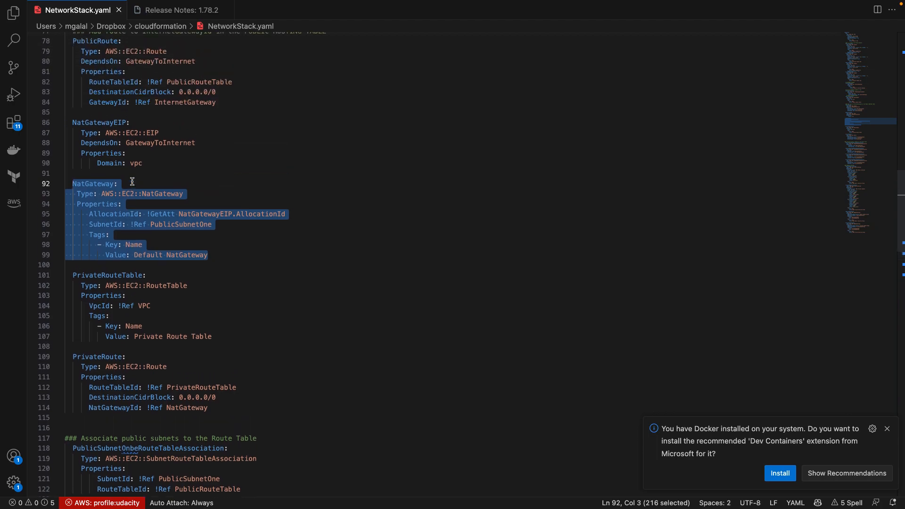
drag(127, 143, 109, 131)
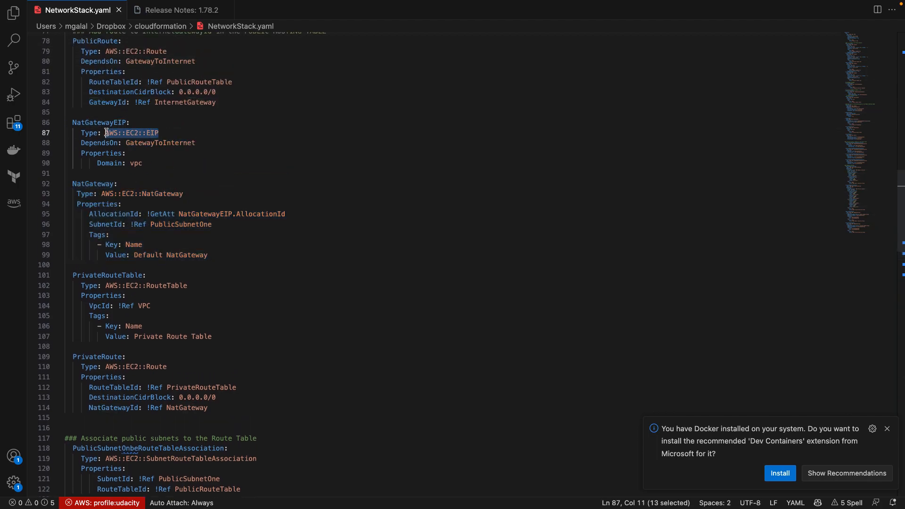
- Review the PrivateRouteTable and PrivateRoute definitions down to the subnet route table associations
scroll(244, 206, down, 3)
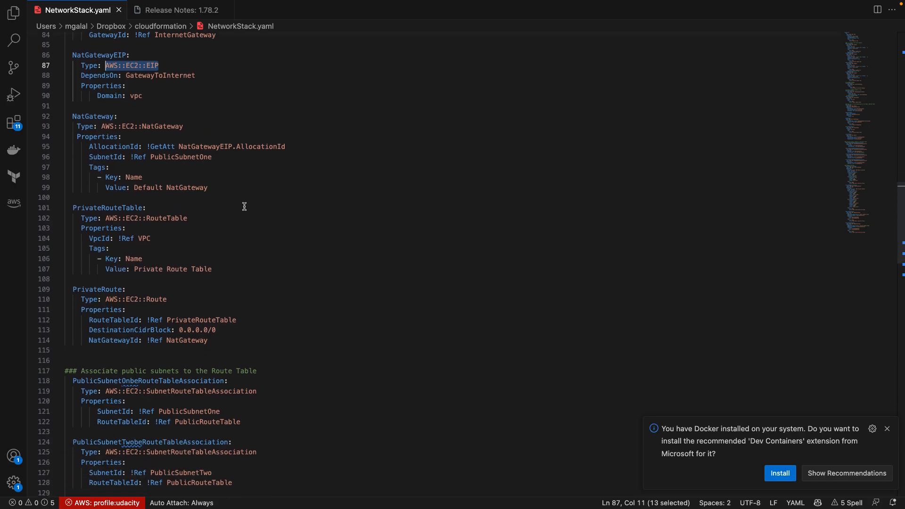
scroll(78, 121, down, 5)
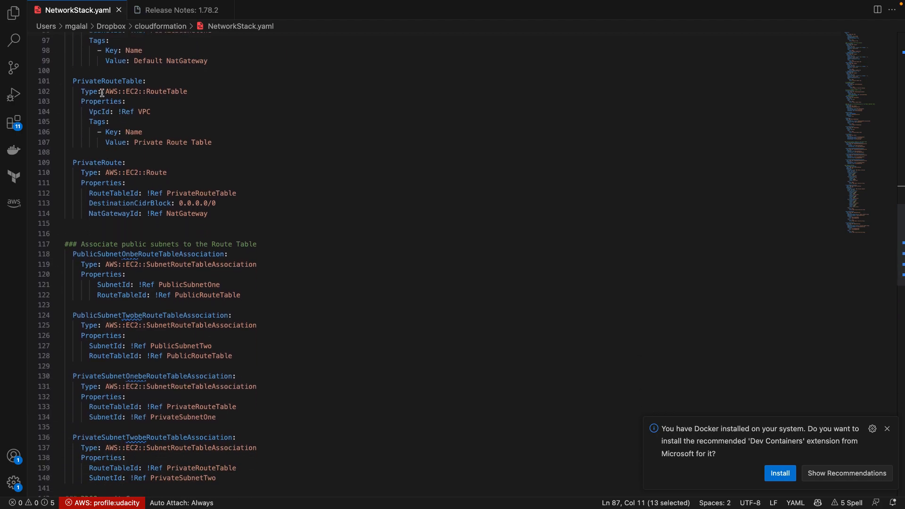
scroll(133, 127, down, 5)
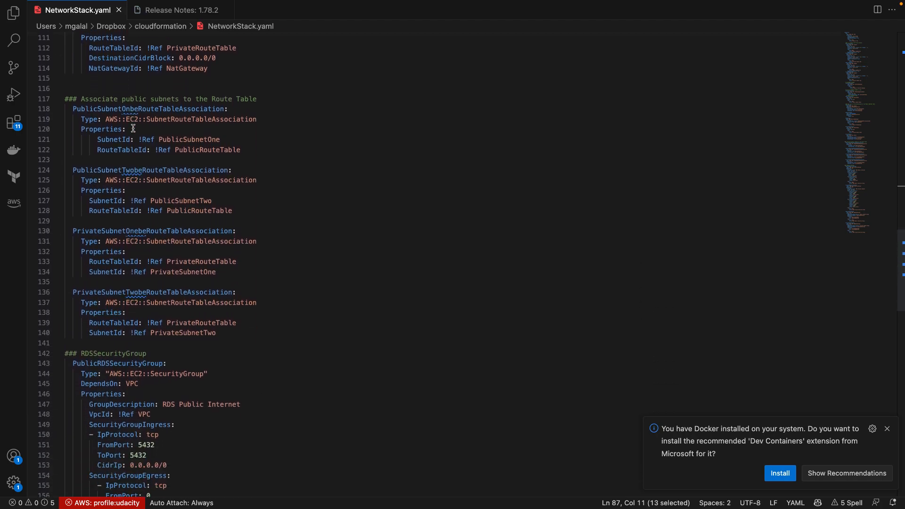
- Highlight the PublicSubnetOnbeRouteTableAssociation block and compare it with the neighbouring association definitions
scroll(133, 128, down, 1)
drag(69, 81, 242, 132)
scroll(249, 170, down, 1)
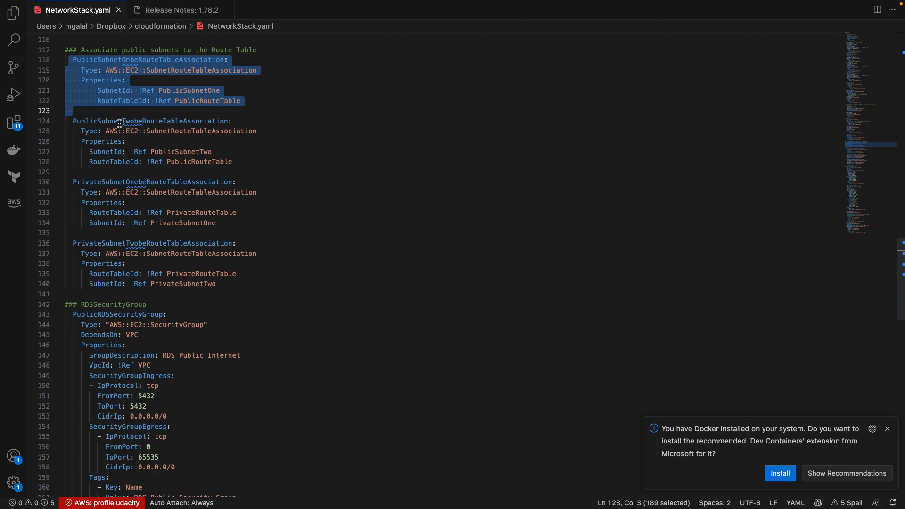
click(275, 101)
drag(72, 60, 267, 115)
scroll(268, 120, down, 2)
scroll(268, 120, up, 5)
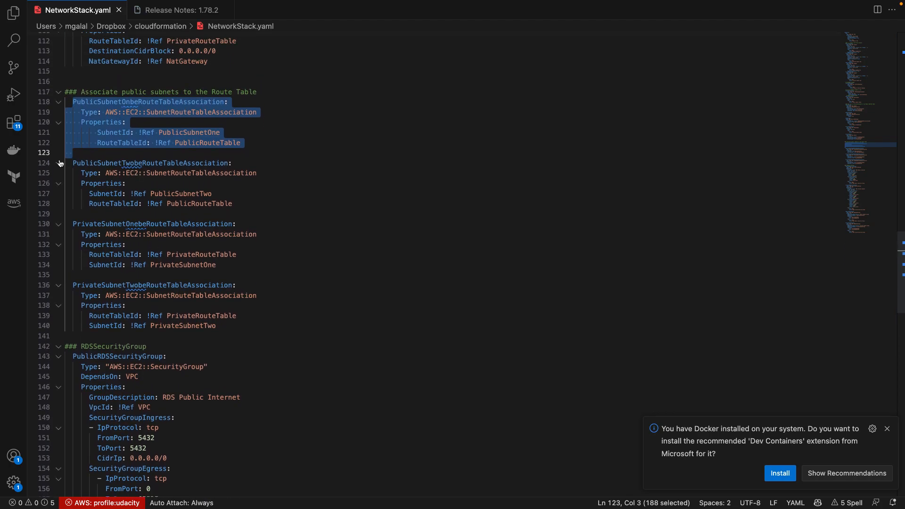
- Examine the remaining subnet associations, highlighting the PrivateSubnetOnebeRouteTableAssociation block
drag(71, 161, 58, 135)
scroll(236, 202, down, 4)
scroll(230, 167, down, 3)
drag(218, 112, 73, 74)
scroll(189, 99, up, 4)
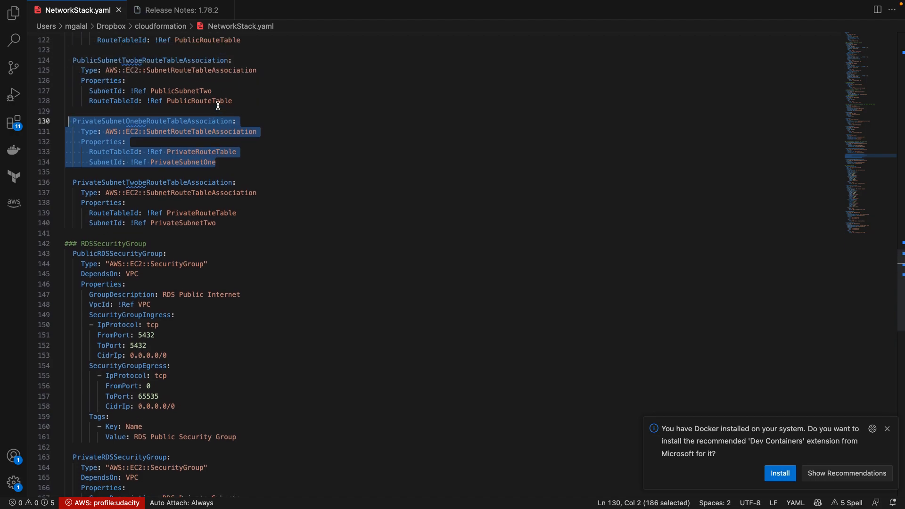
- Look over the start of the RDS security group definitions, and return to the NAT gateway and private route definitions
scroll(218, 106, down, 3)
scroll(218, 105, down, 3)
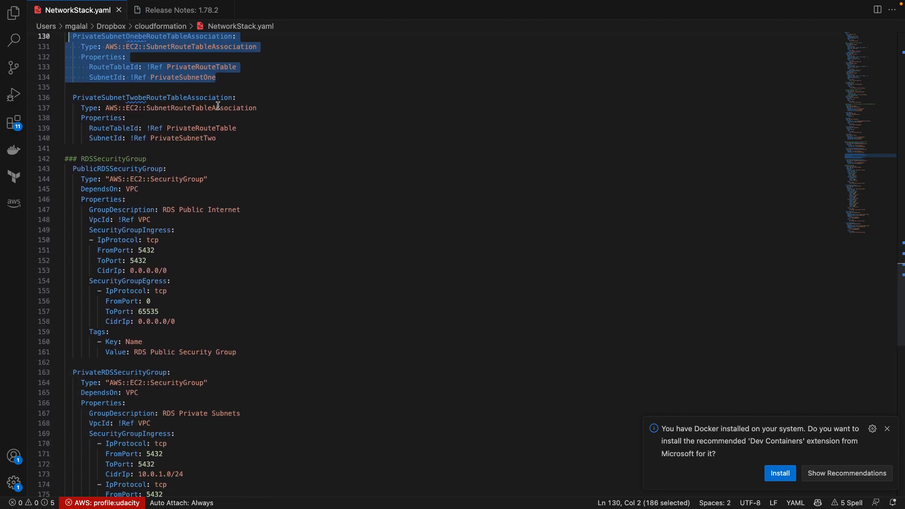
scroll(233, 91, up, 10)
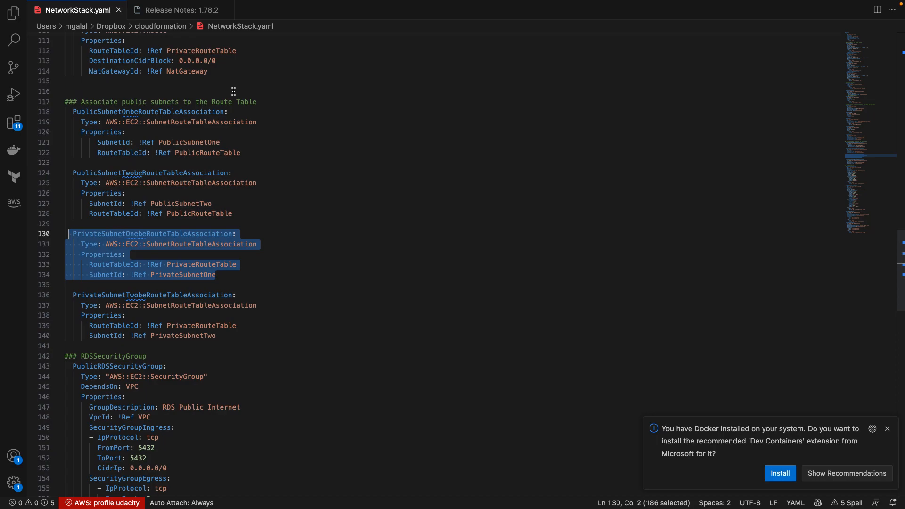
scroll(233, 91, up, 12)
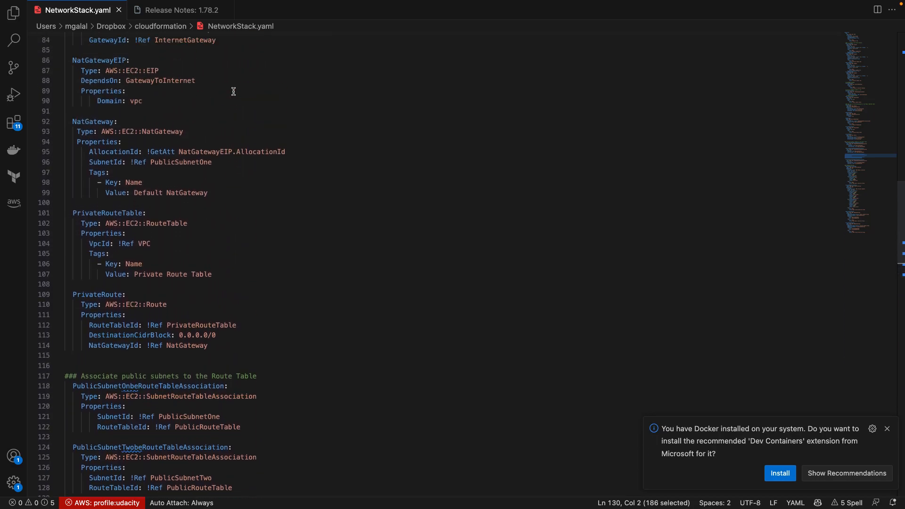
- Review the subnet route table associations, highlighting the PublicSubnetTwobeRouteTableAssociation and PrivateSubnetOnebeRouteTableAssociation blocks in turn
scroll(233, 91, up, 3)
scroll(233, 91, down, 12)
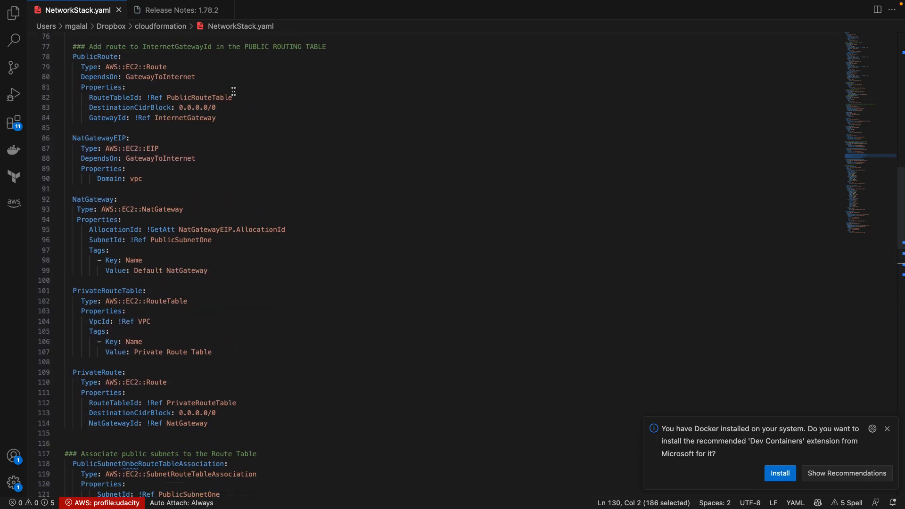
scroll(233, 91, down, 6)
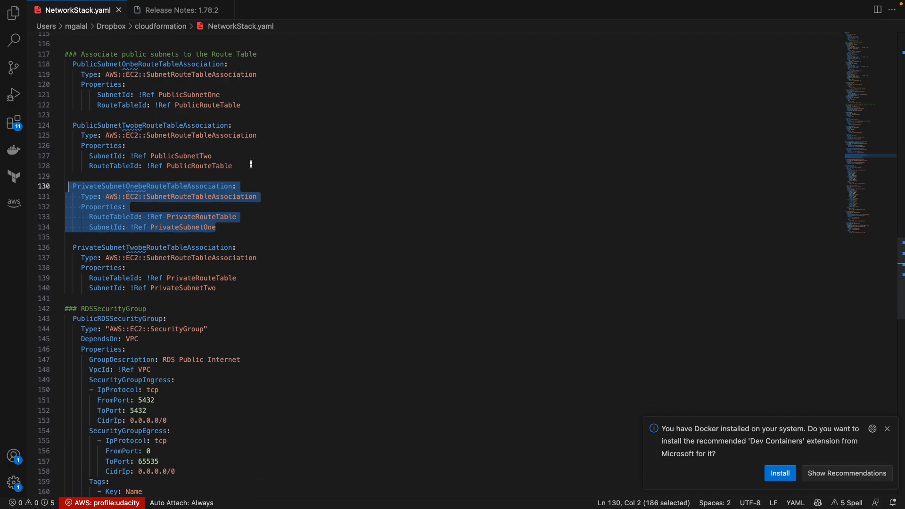
drag(251, 163, 60, 129)
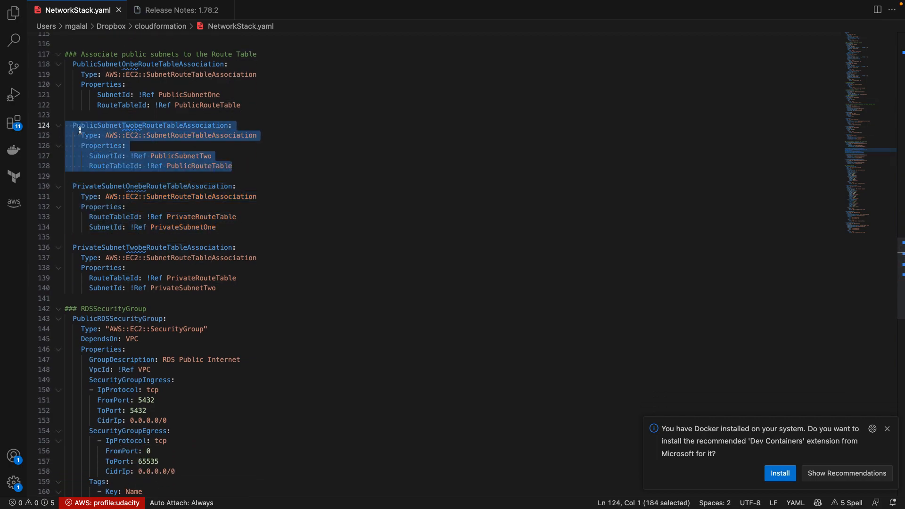
scroll(249, 164, down, 2)
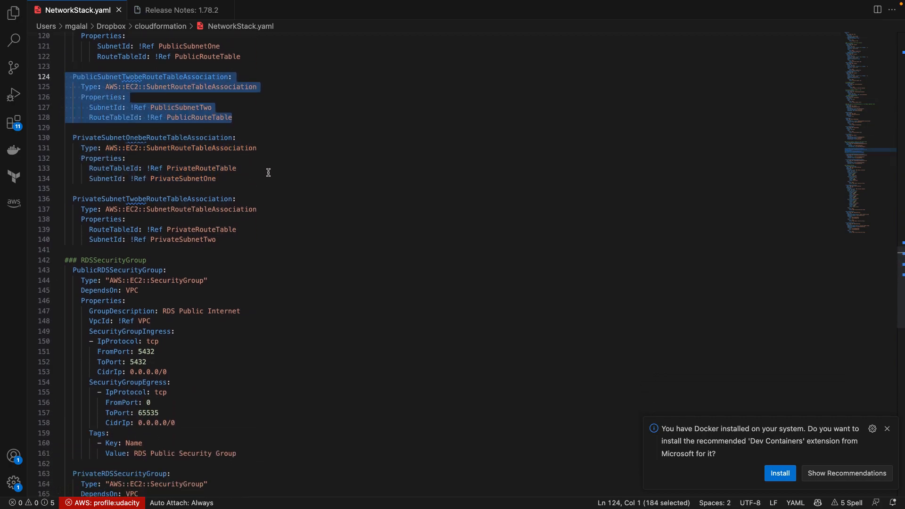
drag(244, 180, 45, 137)
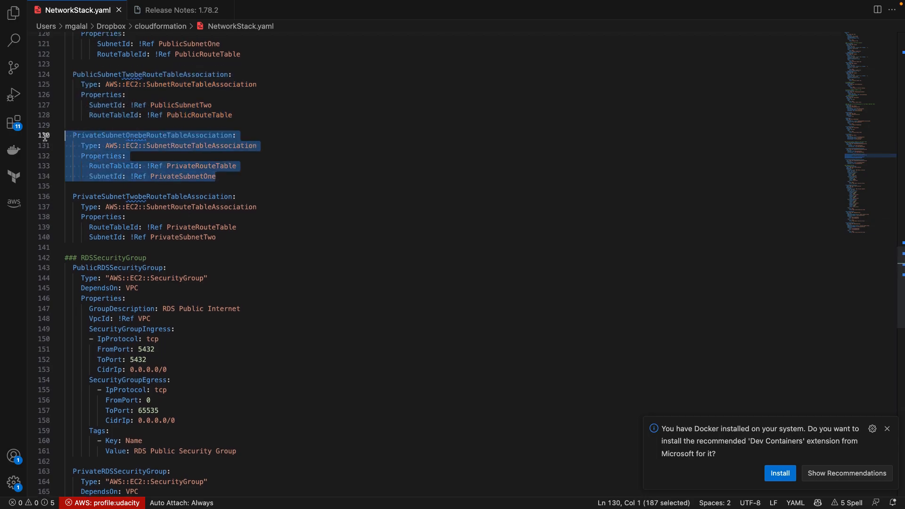
scroll(255, 169, down, 3)
scroll(256, 169, up, 2)
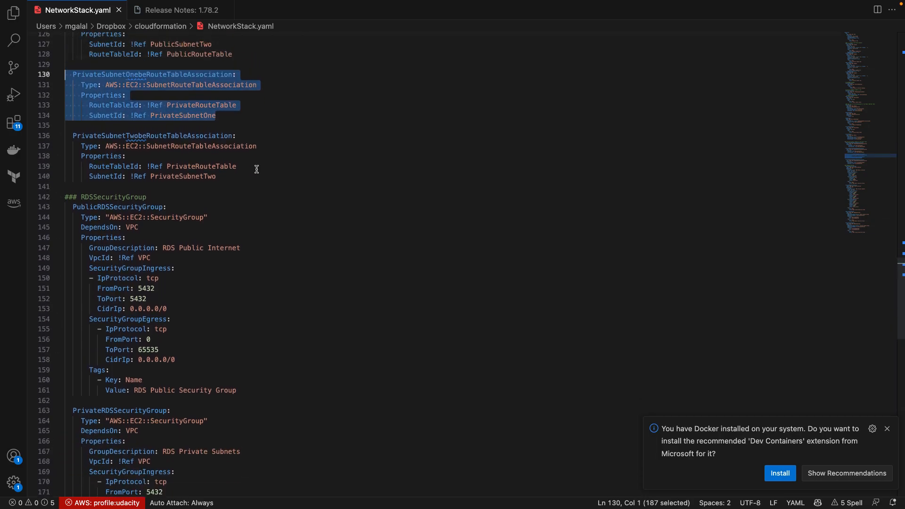
scroll(257, 170, up, 1)
click(233, 163)
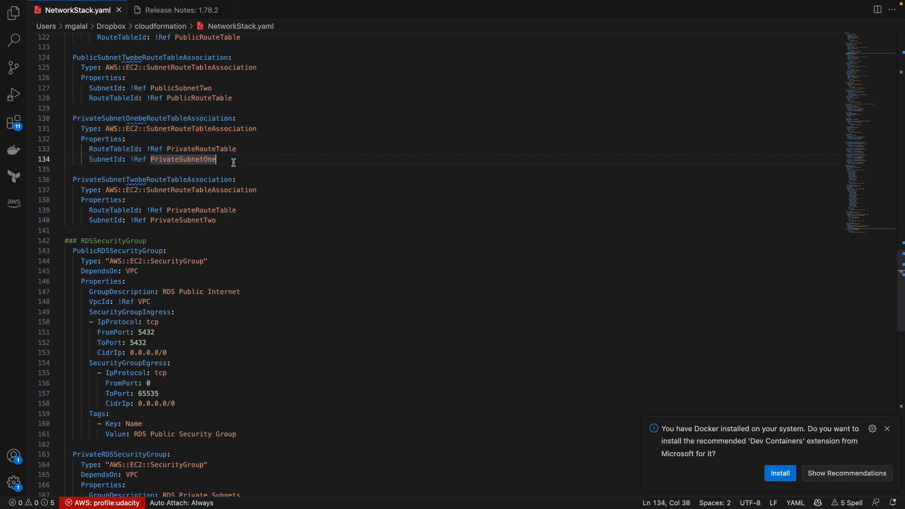
- Look through the RDS security group definitions, highlighting the PublicRDSSecurityGroup resource name
scroll(234, 162, up, 2)
scroll(233, 162, down, 5)
scroll(234, 163, down, 5)
scroll(225, 162, up, 2)
scroll(226, 162, down, 1)
scroll(225, 161, up, 1)
drag(74, 56, 166, 56)
scroll(223, 144, down, 7)
scroll(222, 143, down, 7)
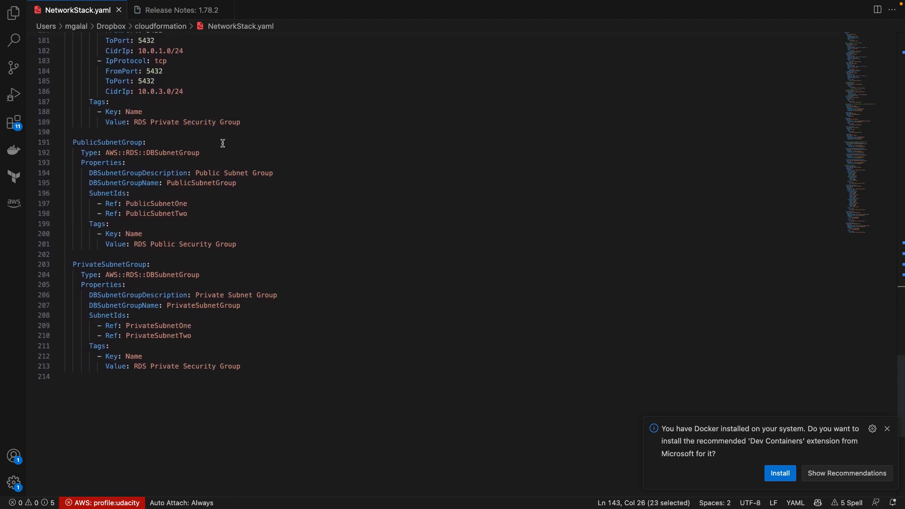
- Review the DB subnet group definitions, highlighting the PublicSubnetGroup and PrivateSubnetGroup names, and return to the start of the template
scroll(223, 143, down, 3)
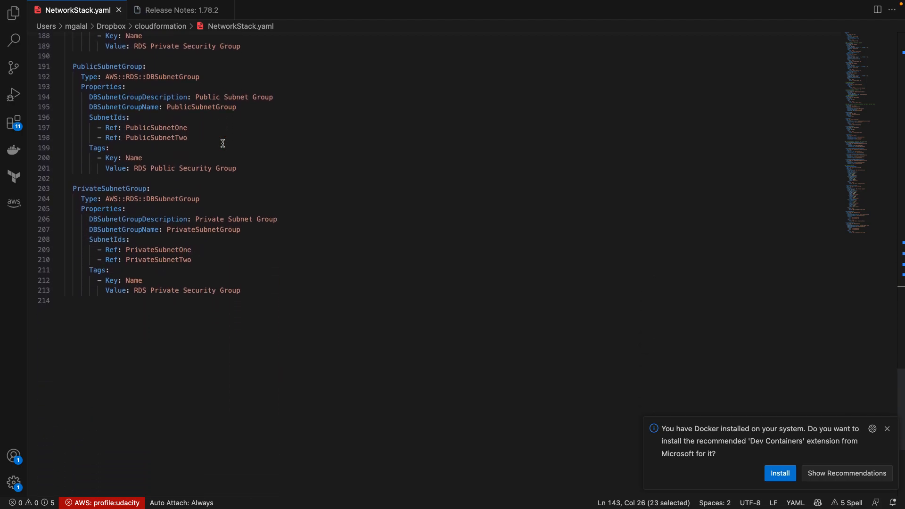
scroll(223, 143, up, 1)
drag(72, 95, 143, 96)
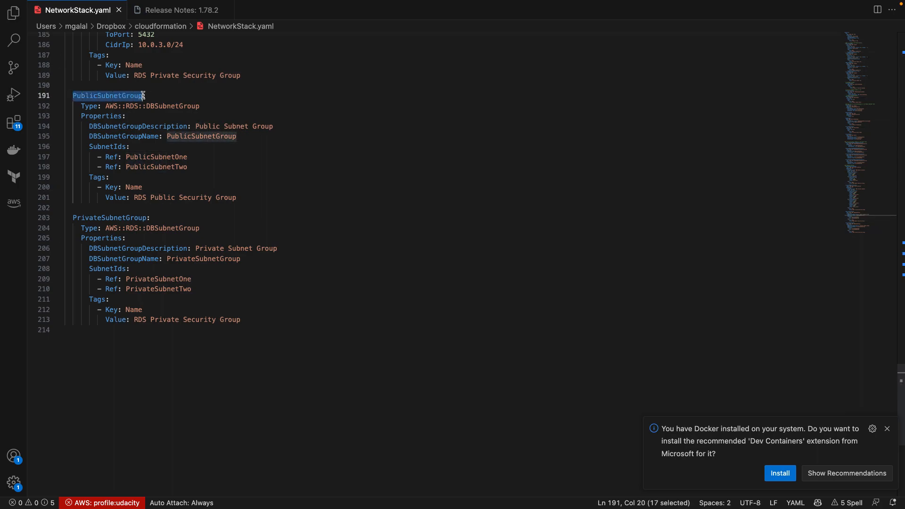
drag(73, 218, 146, 218)
scroll(250, 237, up, 12)
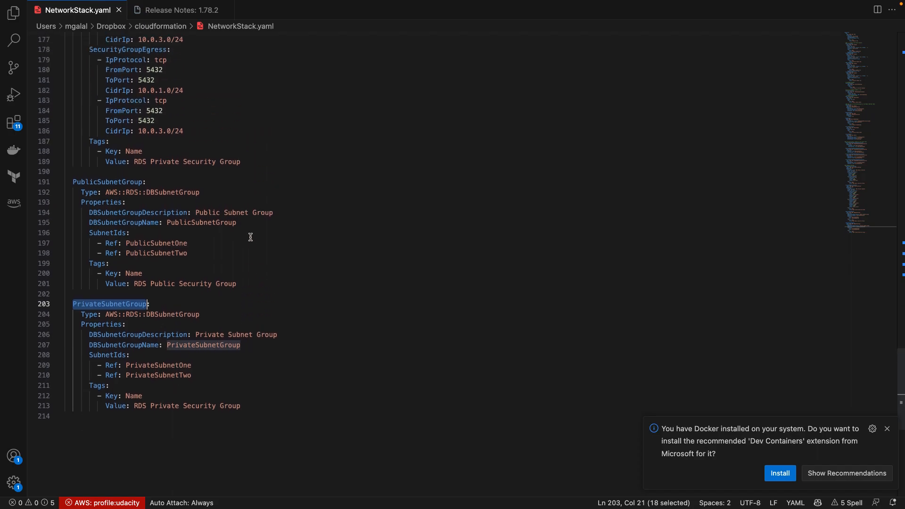
scroll(251, 237, up, 20)
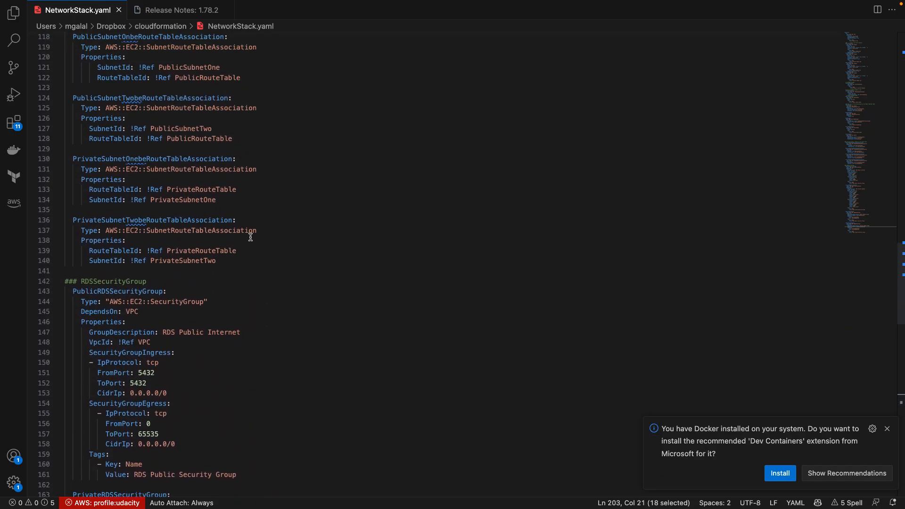
scroll(251, 236, up, 20)
- Switch to CloudFormation in full-screen Chrome, highlight the NetworkStack completion event and expand the service navigation
mouse_move(6, 20)
click(26, 19)
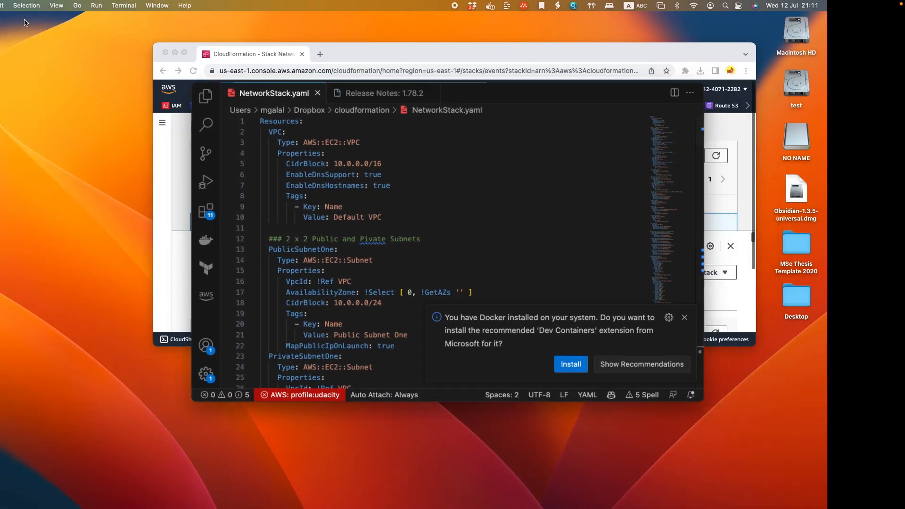
click(749, 149)
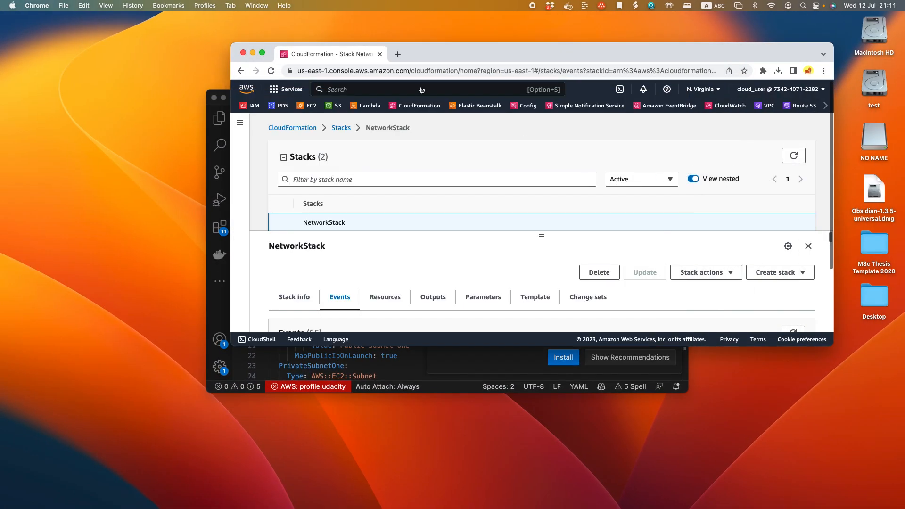
click(262, 53)
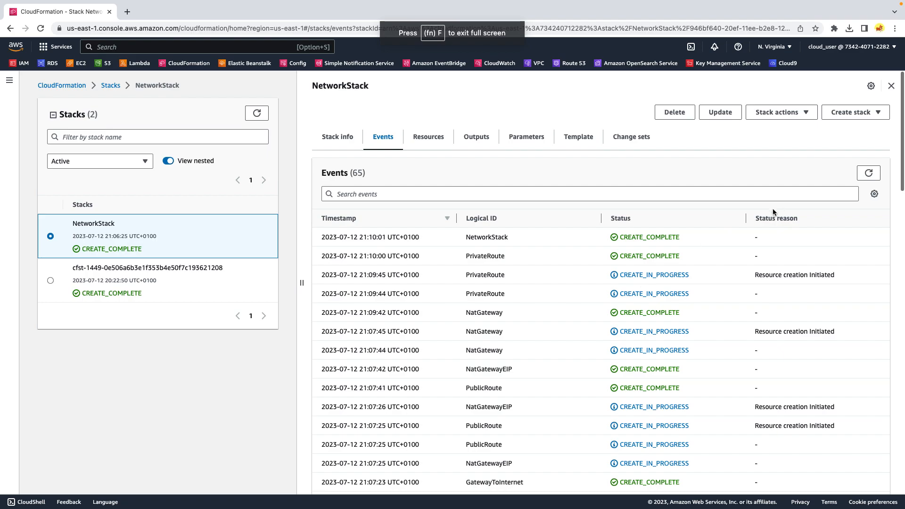
double_click(476, 240)
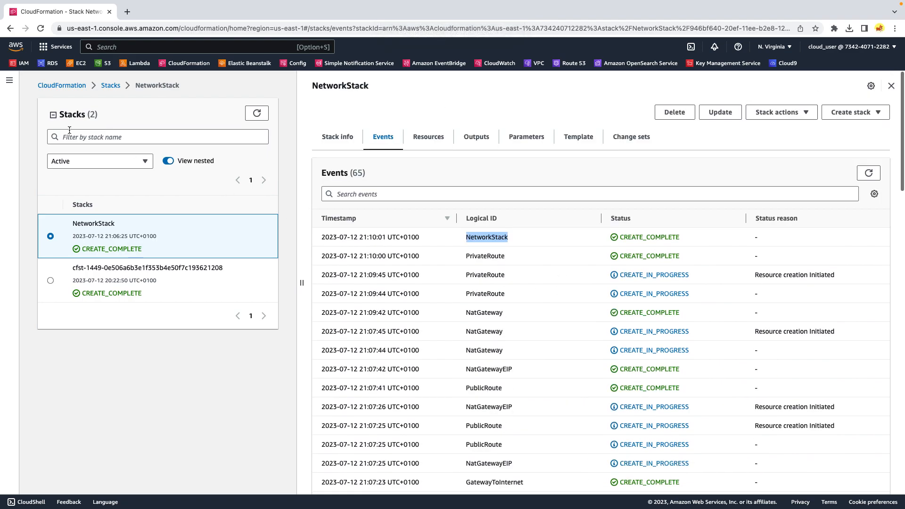
click(9, 80)
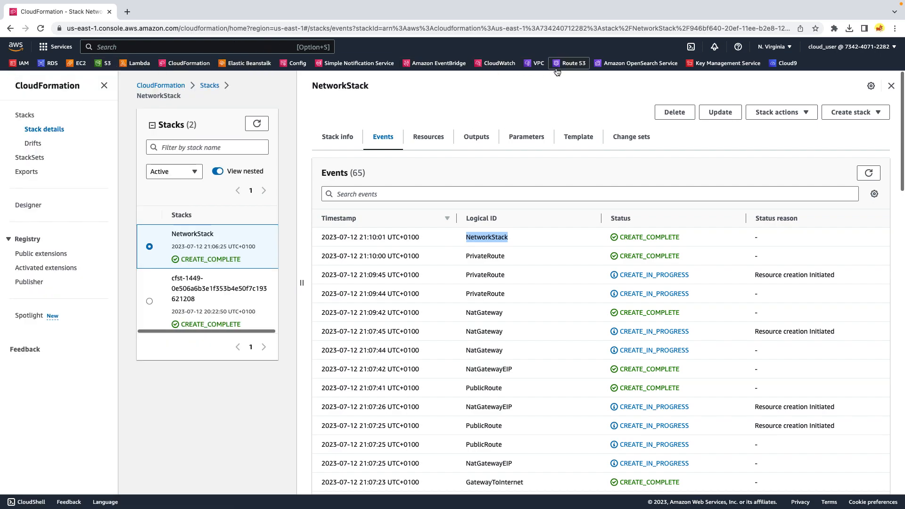
- Open the VPC list in the VPC console, highlight the unnamed VPC's IPv4 CIDR, and view the Default VPC's details
click(541, 68)
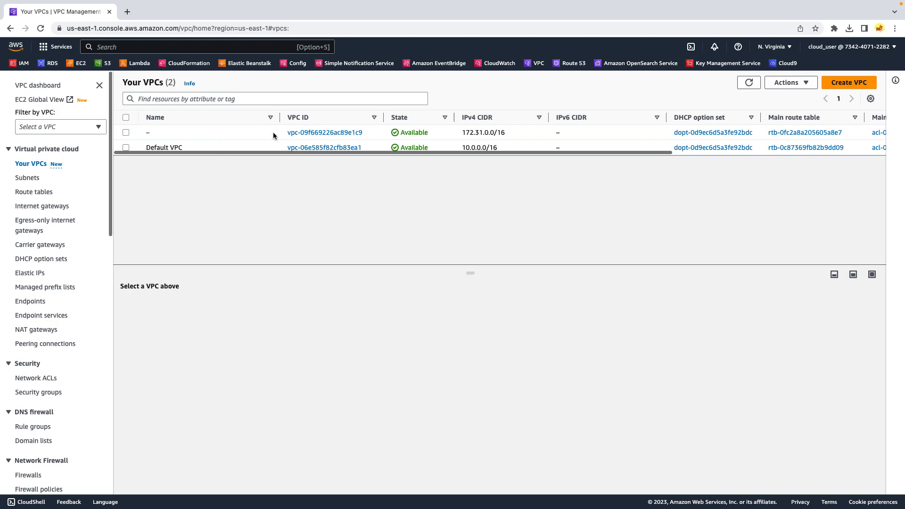
drag(463, 134, 518, 135)
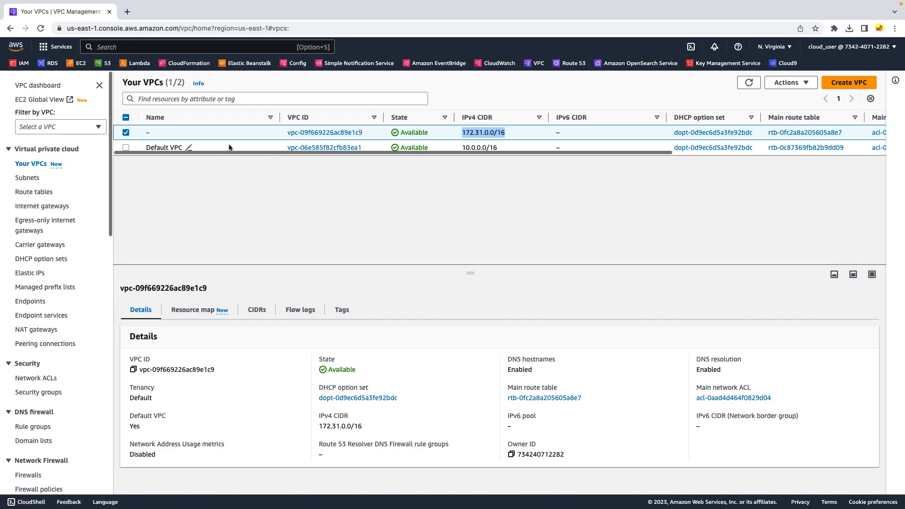
click(325, 147)
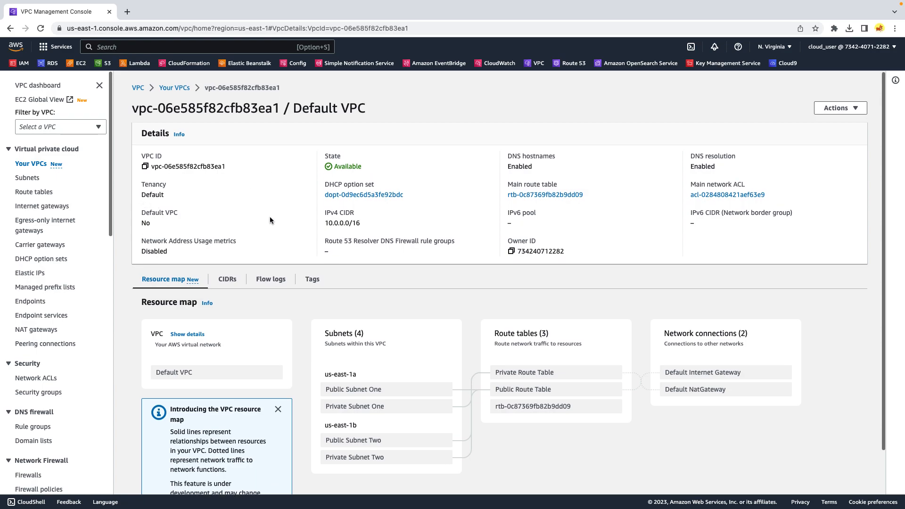
- Filter the subnets by VPC vpc-06e585f82cfb83ea1, view Private Subnet One's details page and return to the subnet list
click(37, 179)
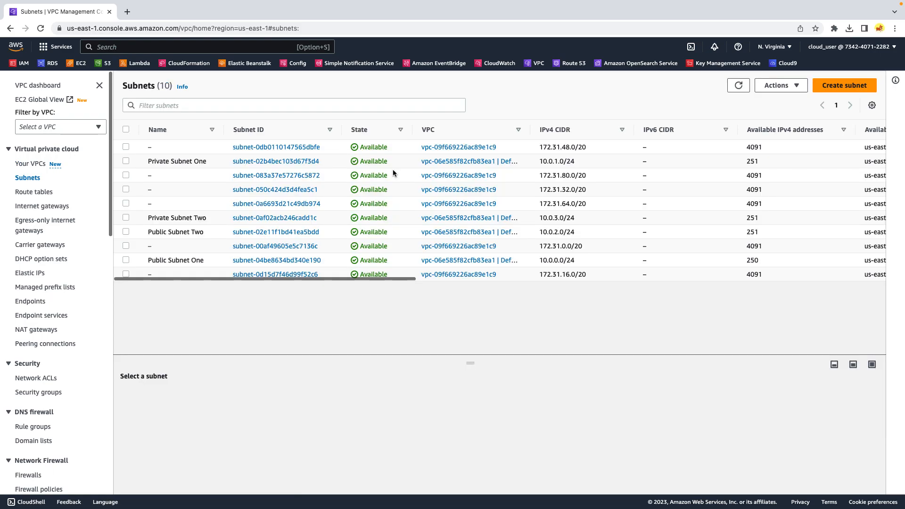
click(341, 104)
click(185, 171)
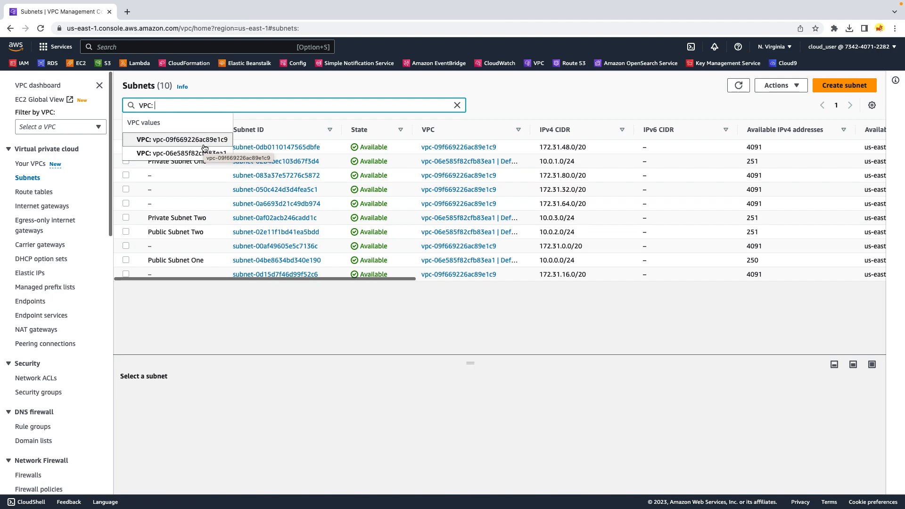
click(198, 153)
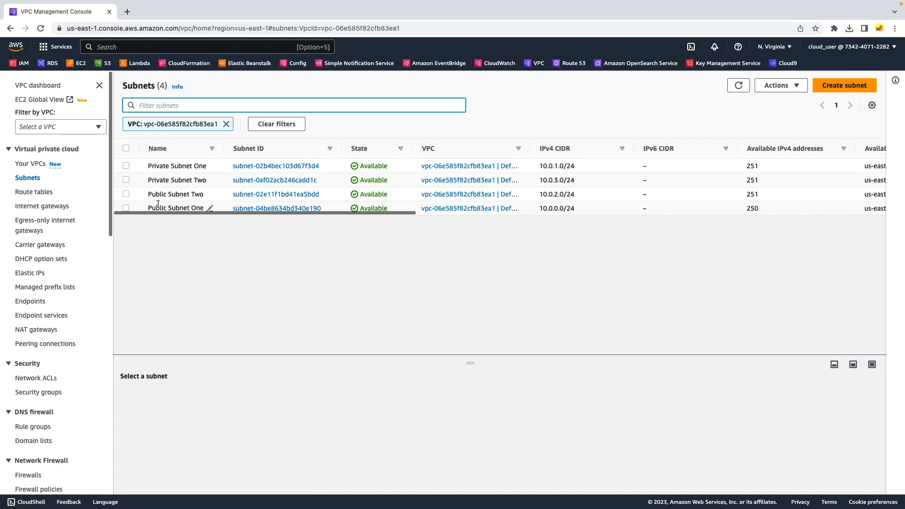
click(266, 166)
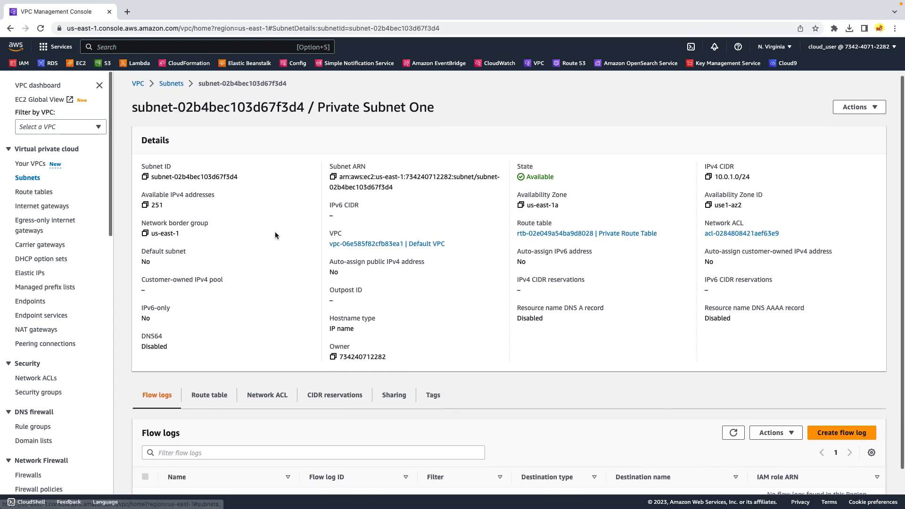
click(171, 88)
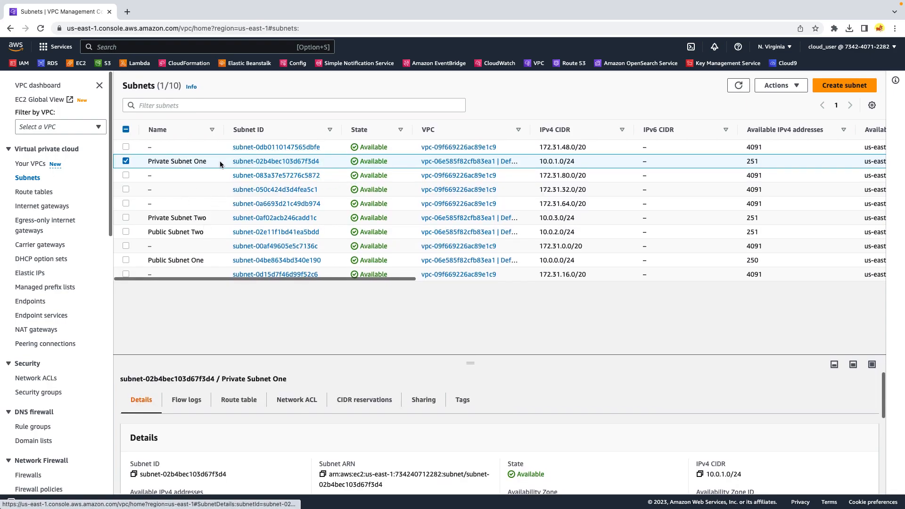
- Filter the subnet list by VPC vpc-06e585f82cfb83ea1 again and select Private Subnet One to examine its details
click(214, 106)
click(165, 167)
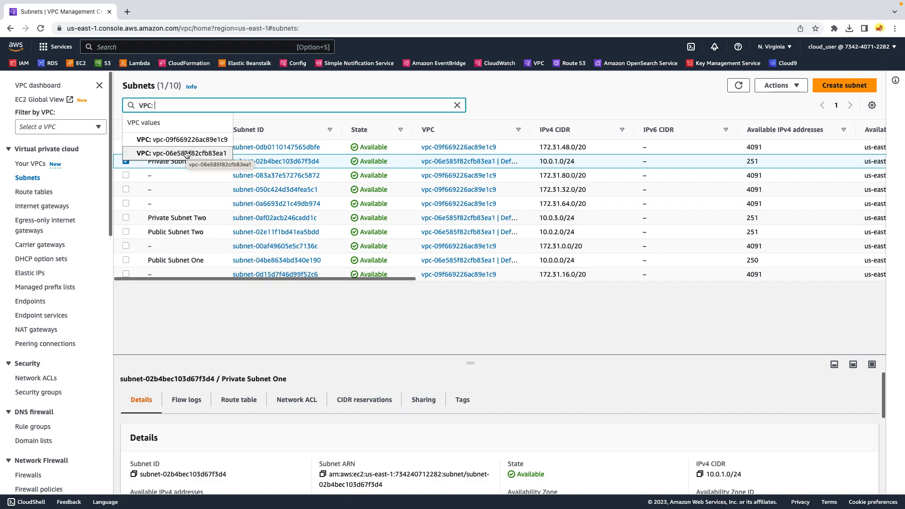
click(187, 154)
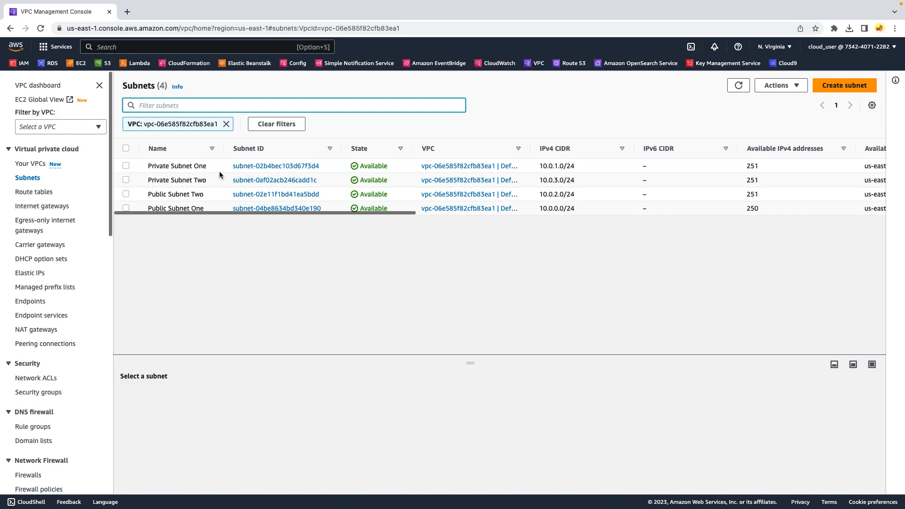
click(218, 169)
scroll(226, 274, down, 1)
scroll(230, 277, up, 1)
scroll(366, 402, down, 3)
scroll(366, 403, up, 3)
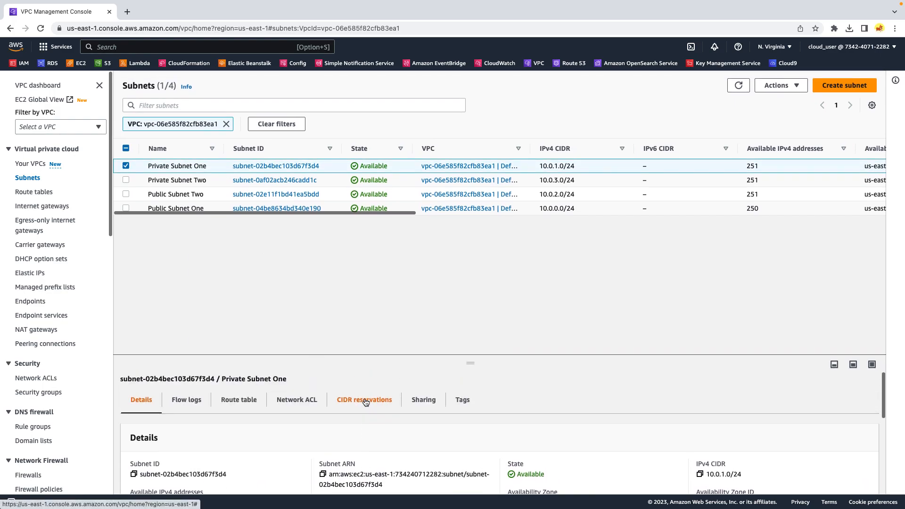
scroll(292, 415, down, 1)
scroll(292, 415, up, 1)
- Select only Public Subnet Two and inspect the routes in its route table
click(126, 193)
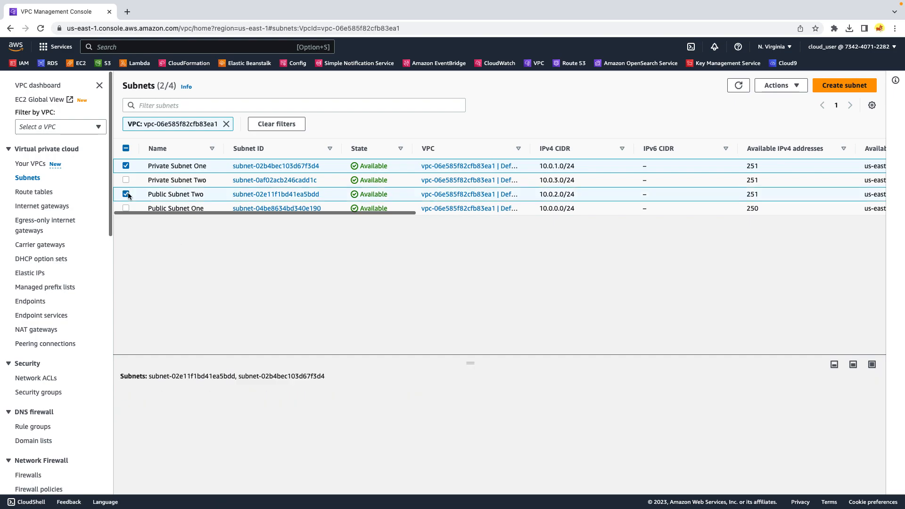
click(125, 166)
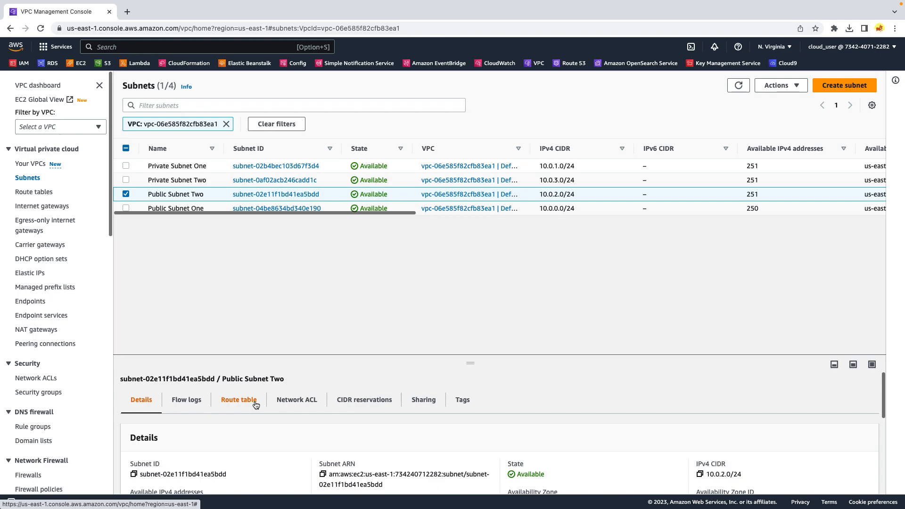
scroll(255, 399, down, 1)
click(240, 378)
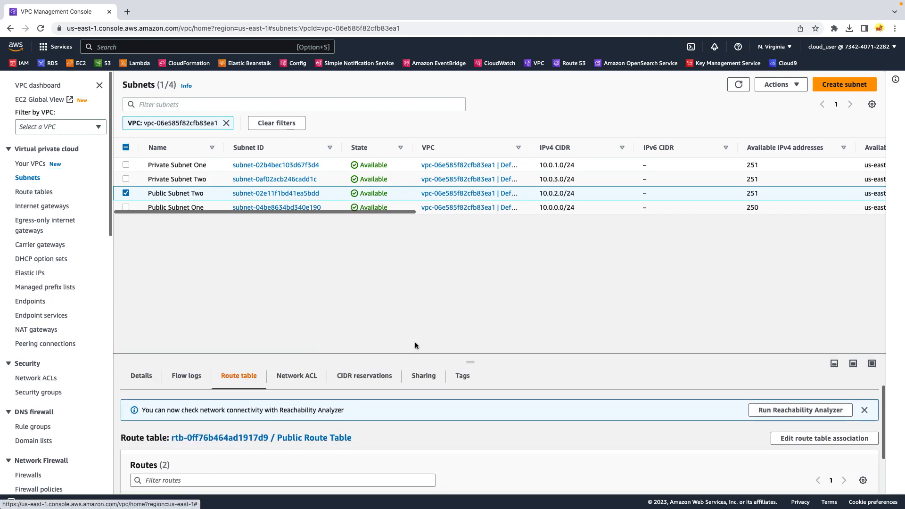
scroll(398, 474, down, 2)
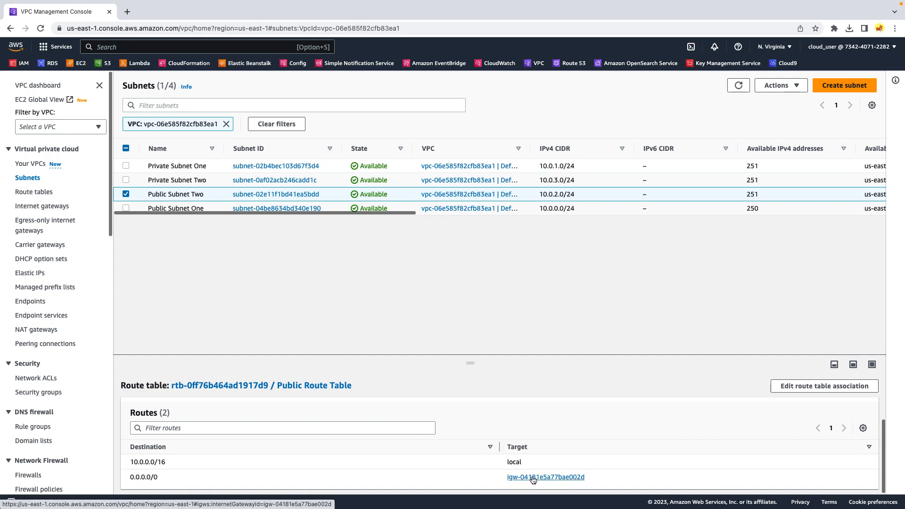
- Select only Private Subnet Two, inspect its route table and highlight the NAT gateway target of the 0.0.0.0/0 route
click(125, 194)
click(126, 180)
scroll(458, 420, down, 3)
scroll(458, 420, up, 3)
click(238, 400)
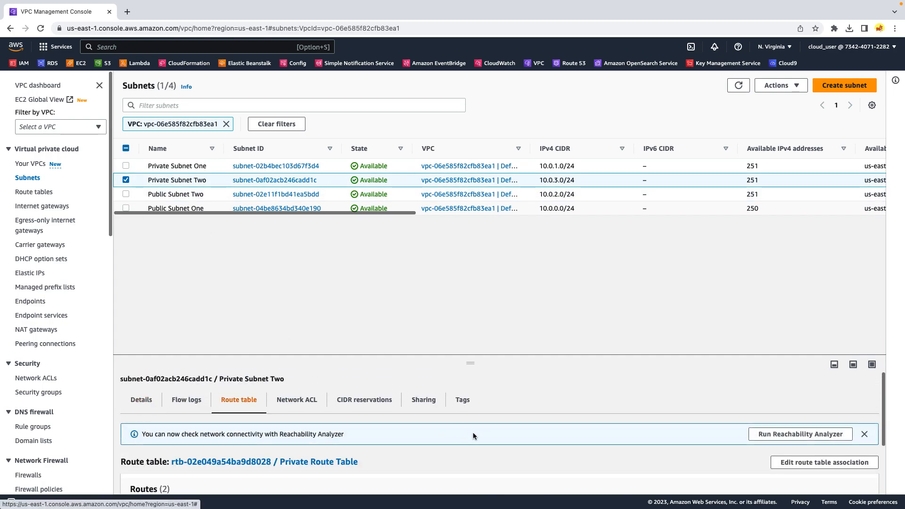
scroll(473, 433, down, 3)
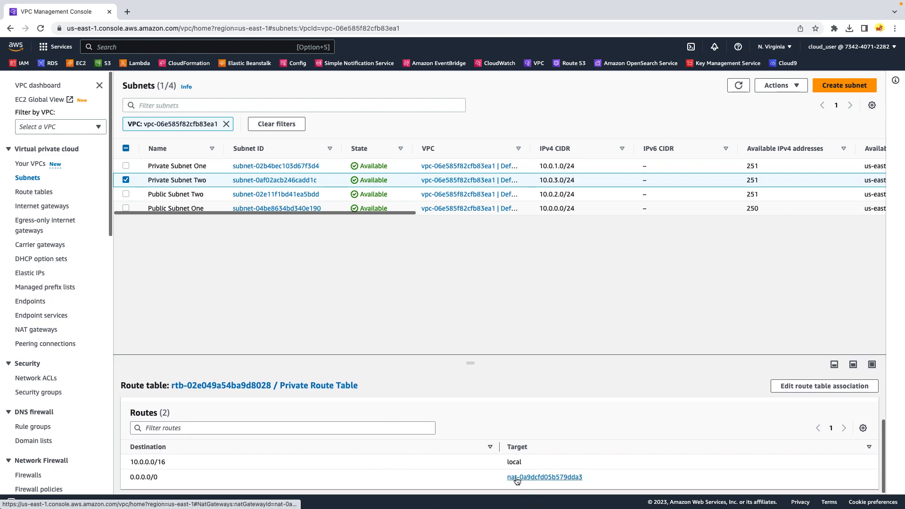
drag(500, 476, 590, 478)
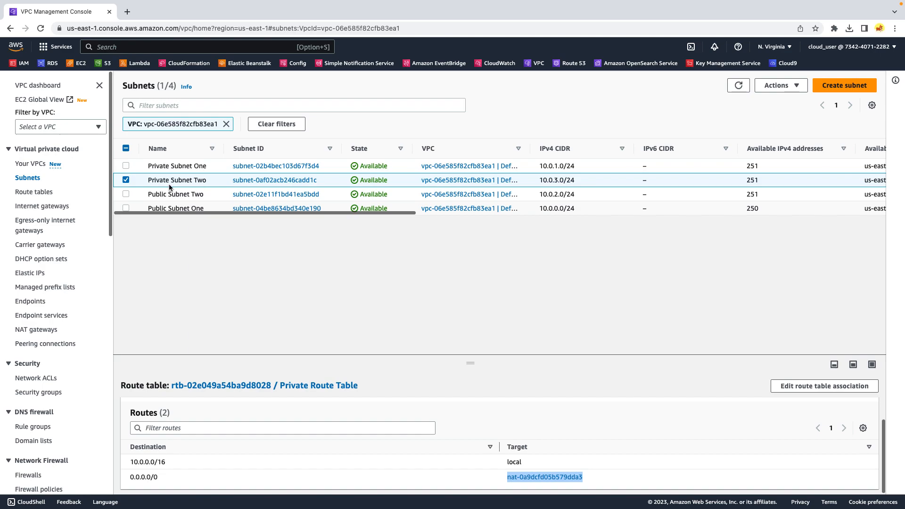
- Deselect Private Subnet Two, then review the lists of internet gateways and route tables
click(126, 180)
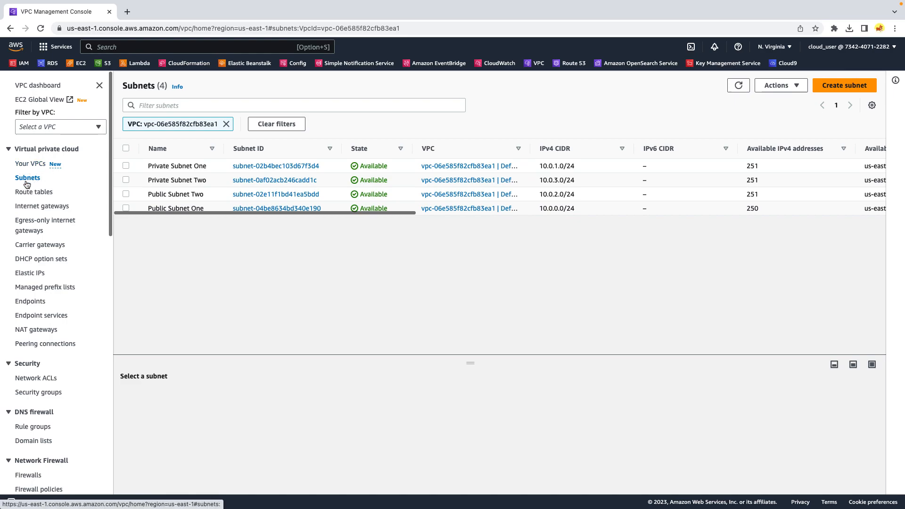
click(66, 208)
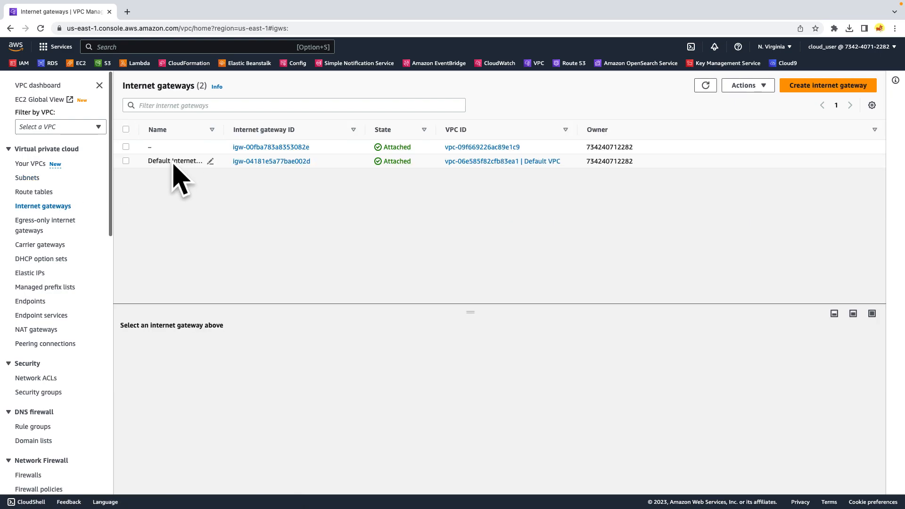
click(40, 192)
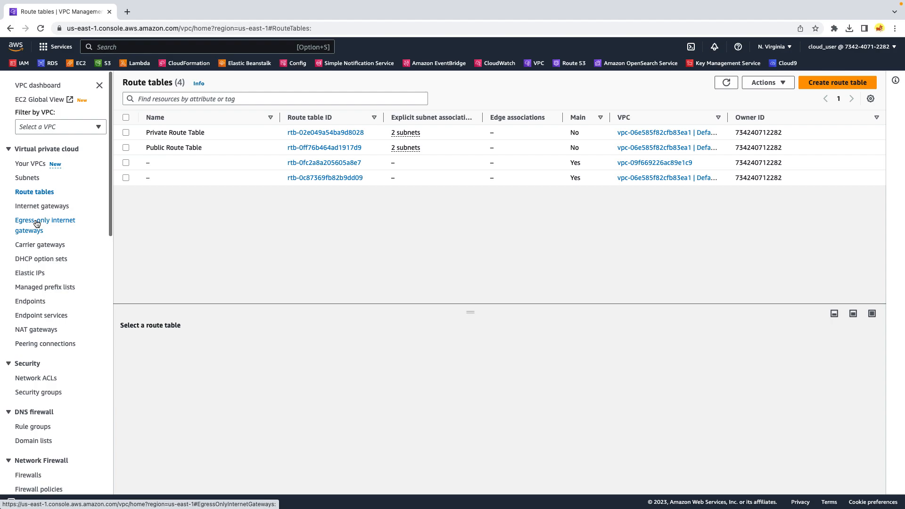
scroll(65, 246, down, 1)
scroll(65, 246, down, 3)
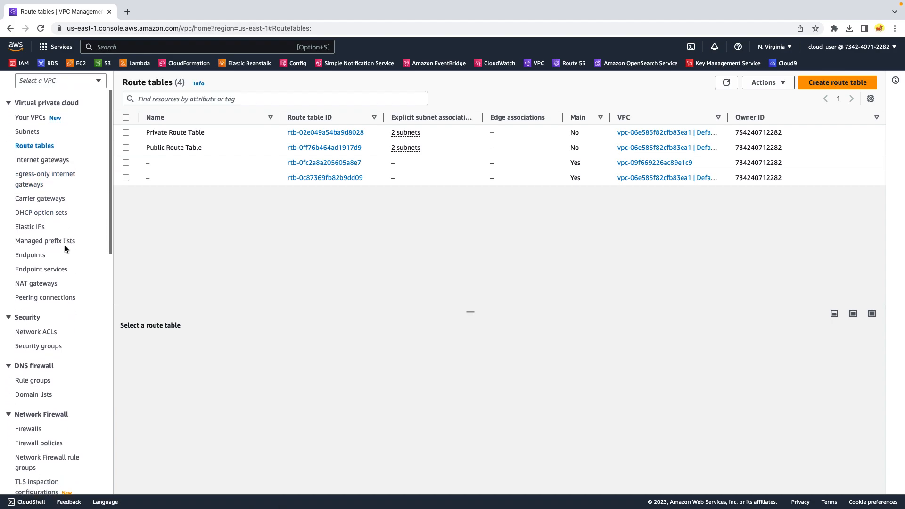
scroll(65, 249, up, 4)
- Open the RDS Public security group from the security group list and highlight its inbound rule's port range and source
click(21, 392)
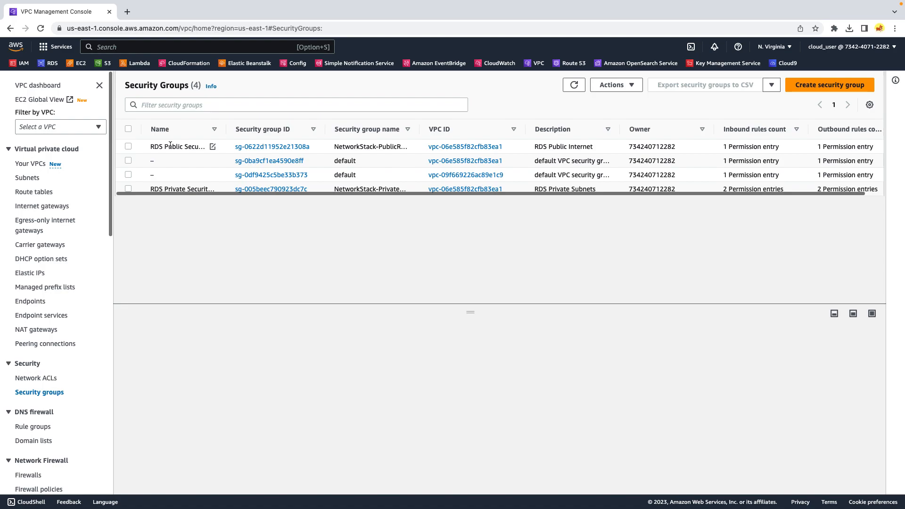
click(277, 147)
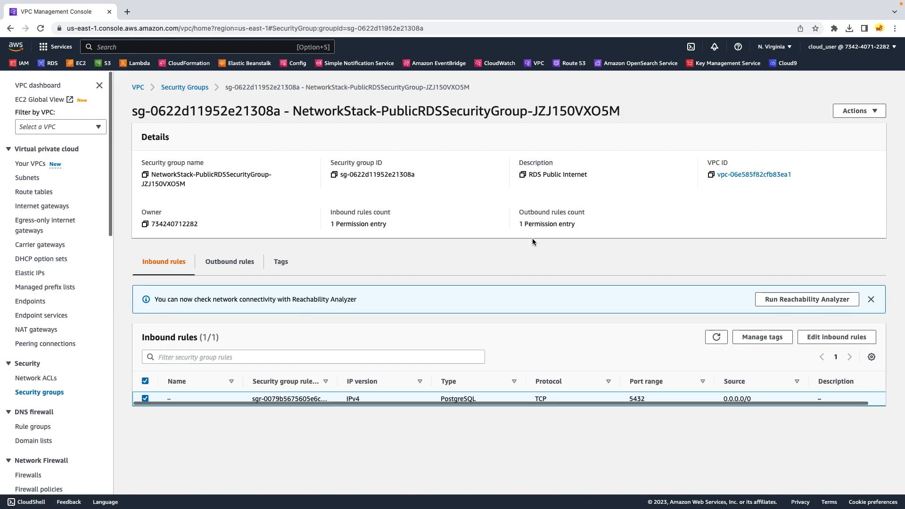
drag(628, 401, 645, 402)
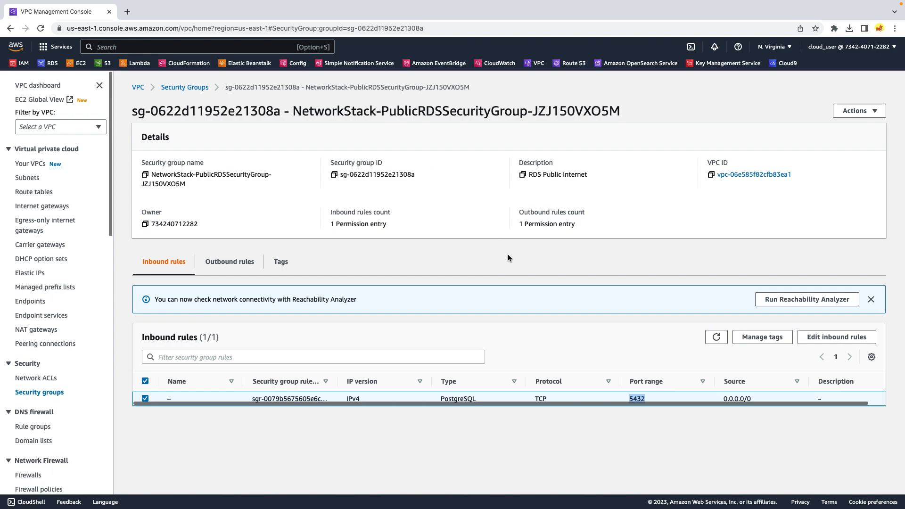
drag(721, 399, 764, 401)
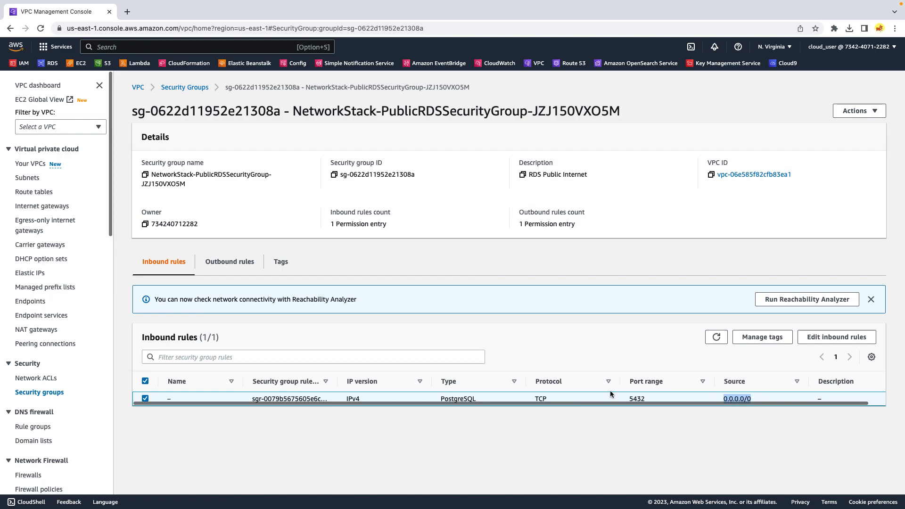
drag(627, 400, 648, 402)
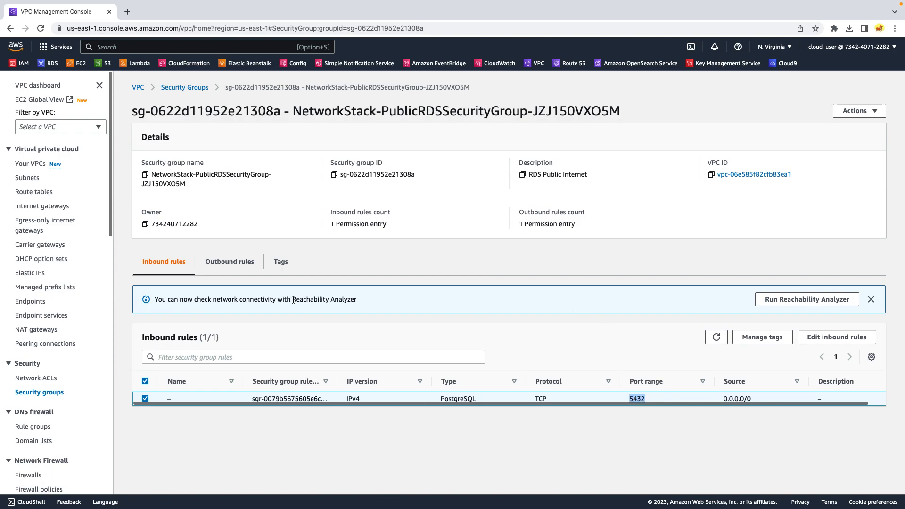
- View the public RDS security group's outbound rules and highlight the rule's port range
click(222, 264)
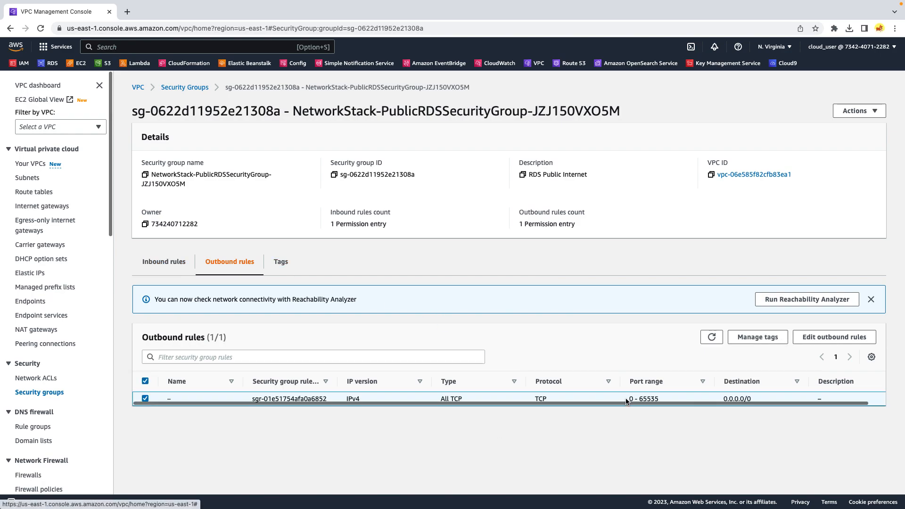
drag(627, 401, 666, 401)
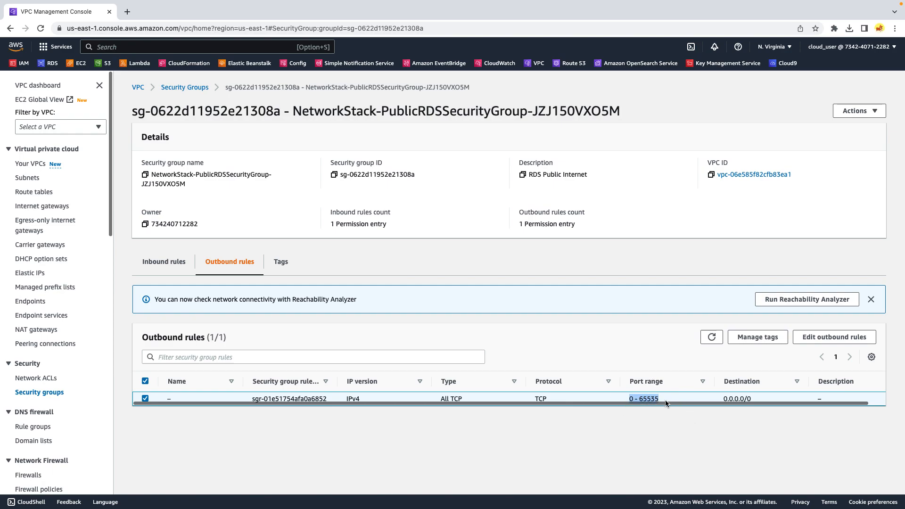
double_click(649, 399)
drag(669, 401, 629, 400)
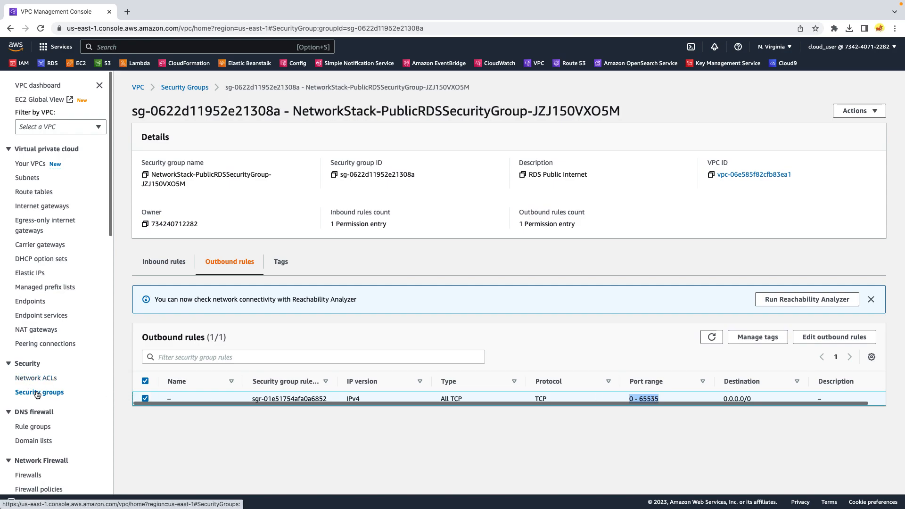
- Open the RDS Private security group from the security group list and highlight the sources of both inbound rules
click(184, 87)
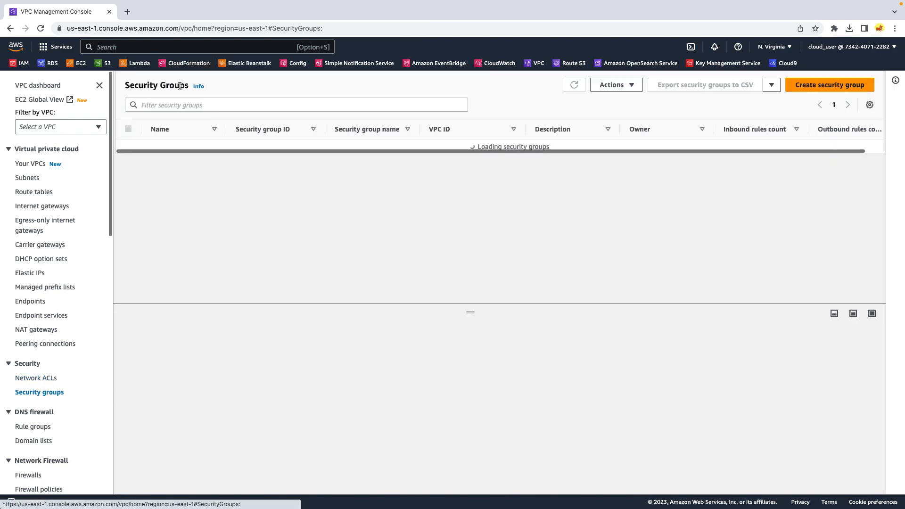
click(271, 189)
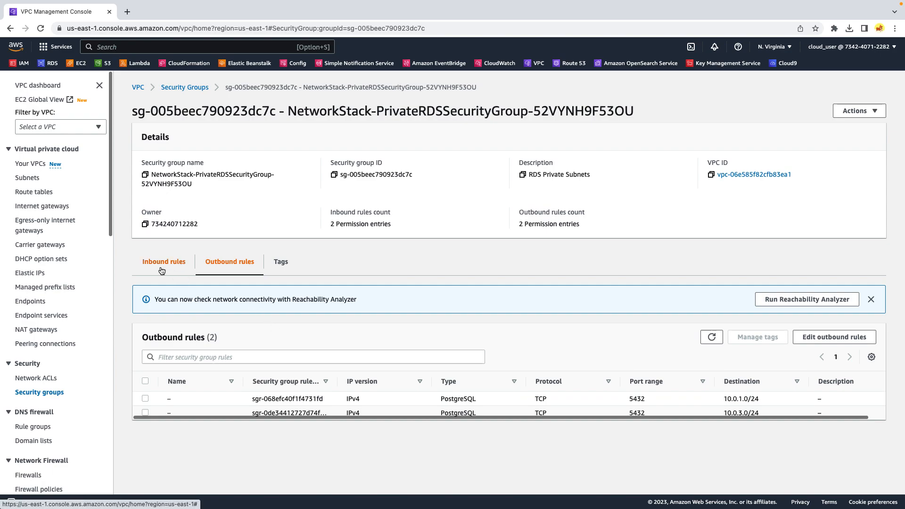
click(161, 271)
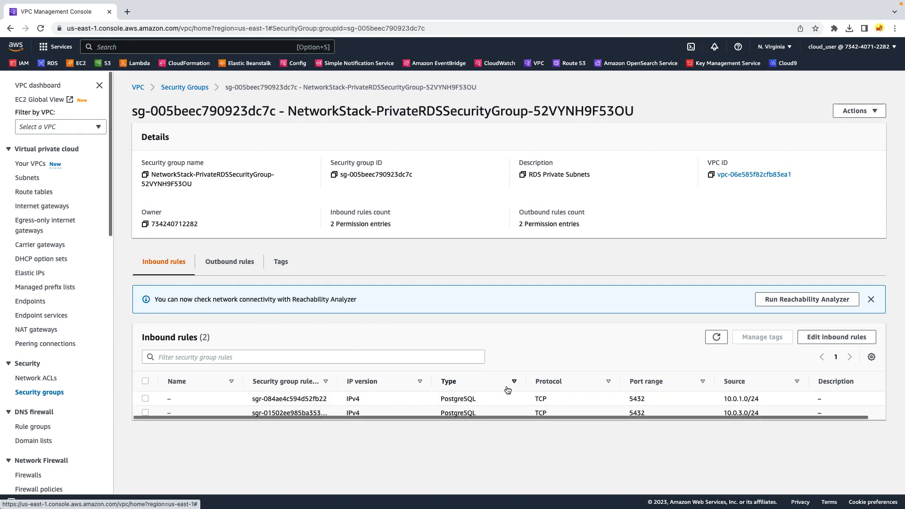
drag(725, 399, 759, 400)
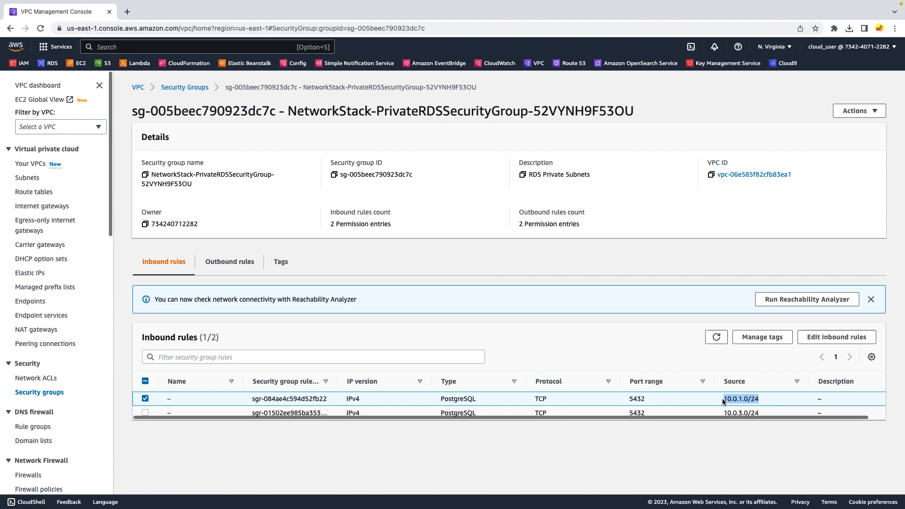
drag(724, 413, 760, 413)
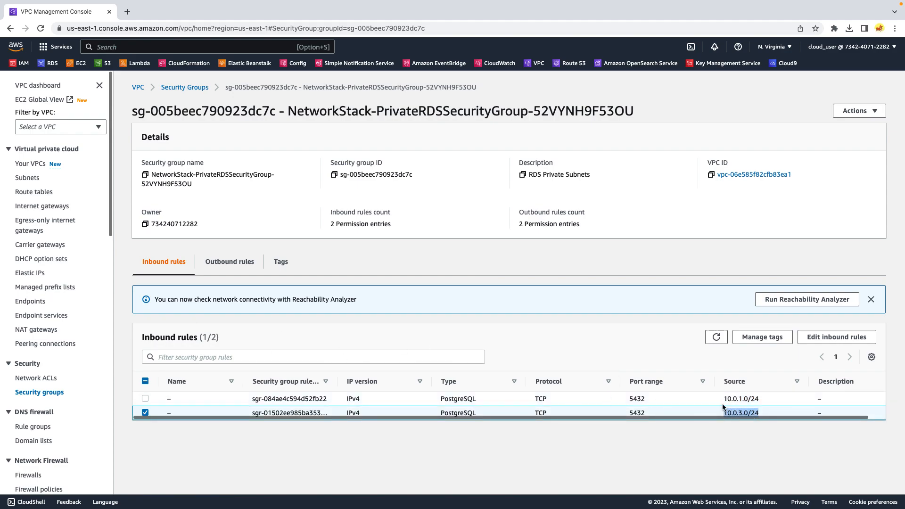
drag(721, 400, 762, 415)
- Switch to Visual Studio Code and highlight the CidrBlock values of PrivateSubnetOne and PrivateSubnetTwo in NetworkStack.yaml
mouse_move(689, 507)
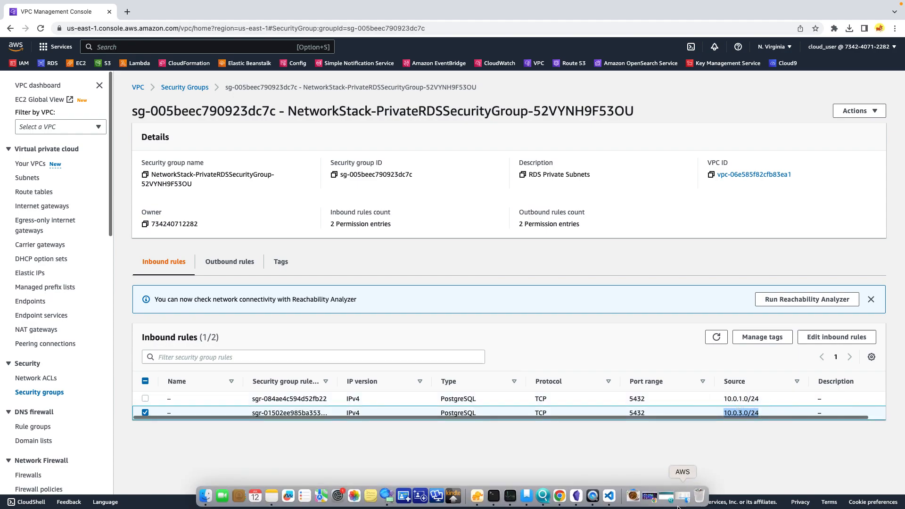
click(610, 496)
scroll(436, 208, down, 5)
scroll(437, 208, up, 5)
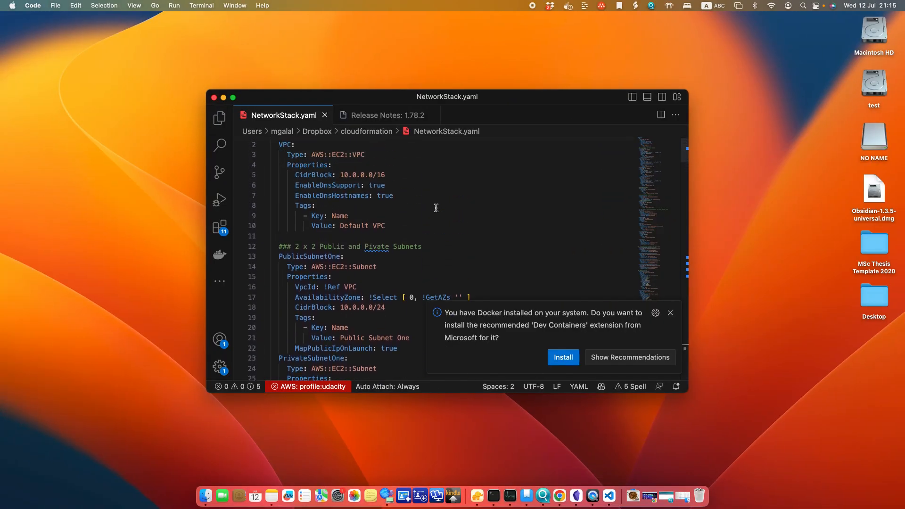
scroll(436, 208, up, 1)
scroll(437, 208, down, 7)
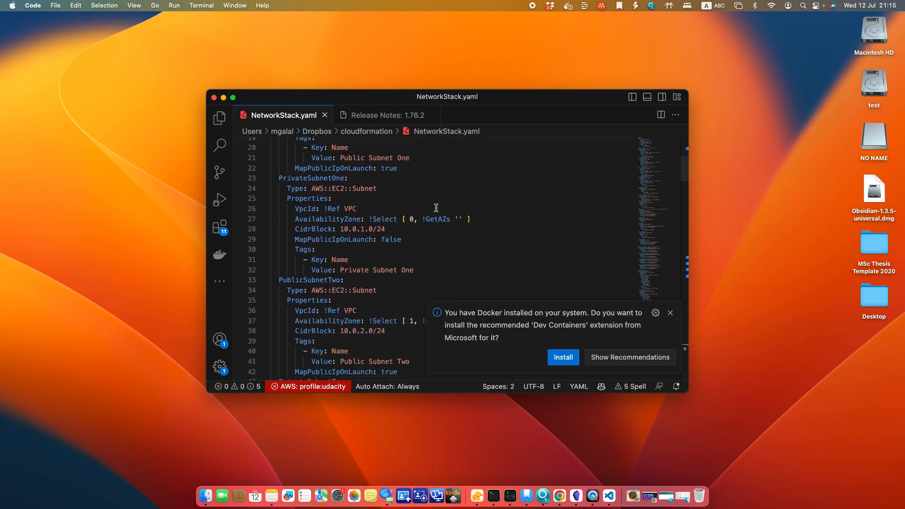
drag(339, 230, 382, 229)
scroll(360, 231, down, 6)
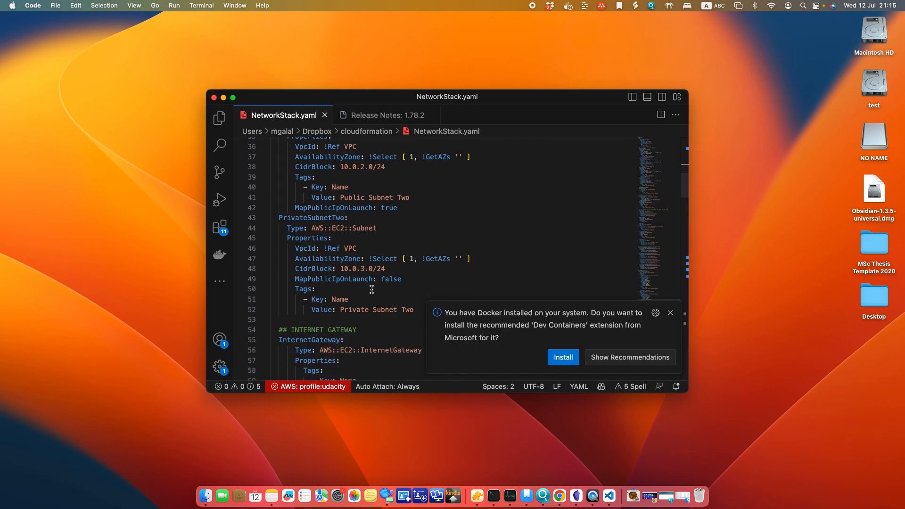
drag(340, 269, 388, 279)
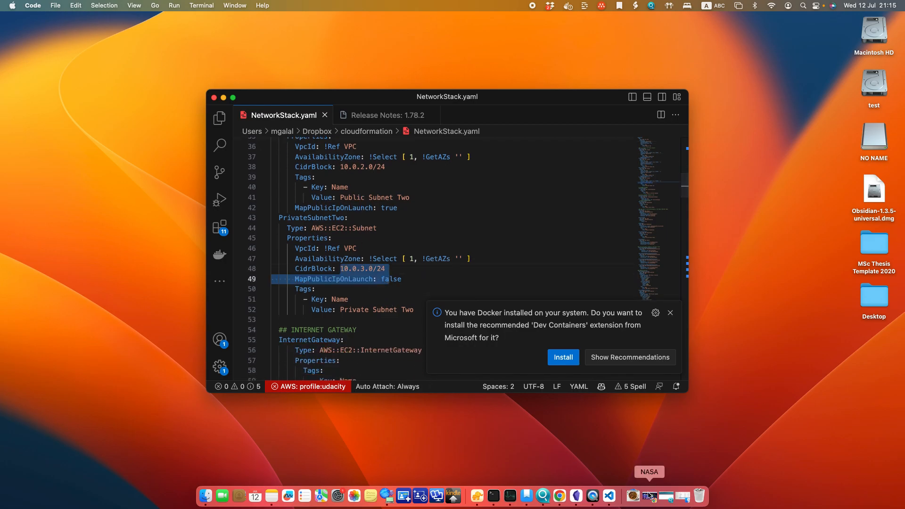
- Switch back to Chrome and highlight the private RDS security group's name in the page heading
click(559, 496)
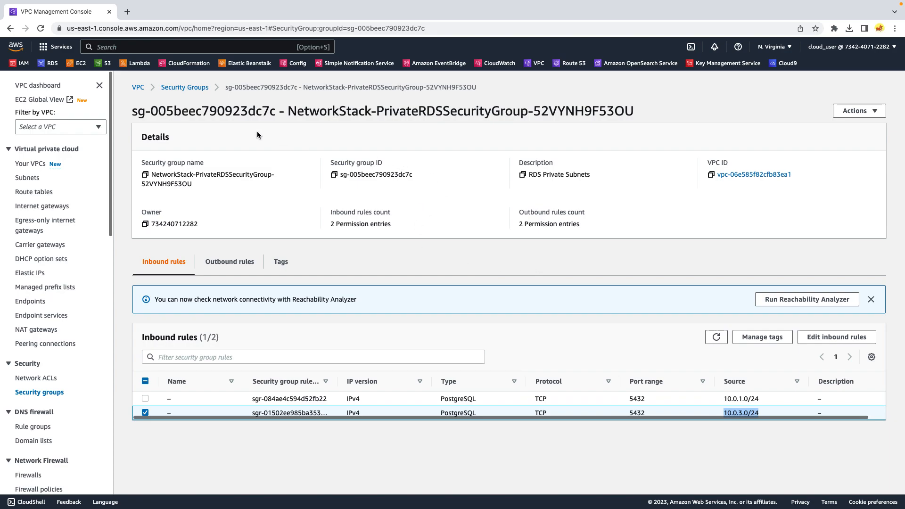
drag(284, 111, 609, 119)
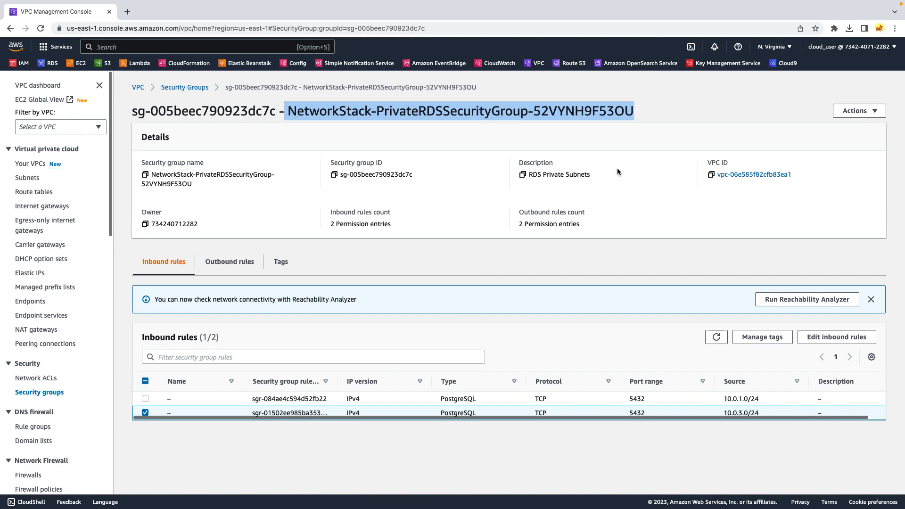
mouse_move(589, 505)
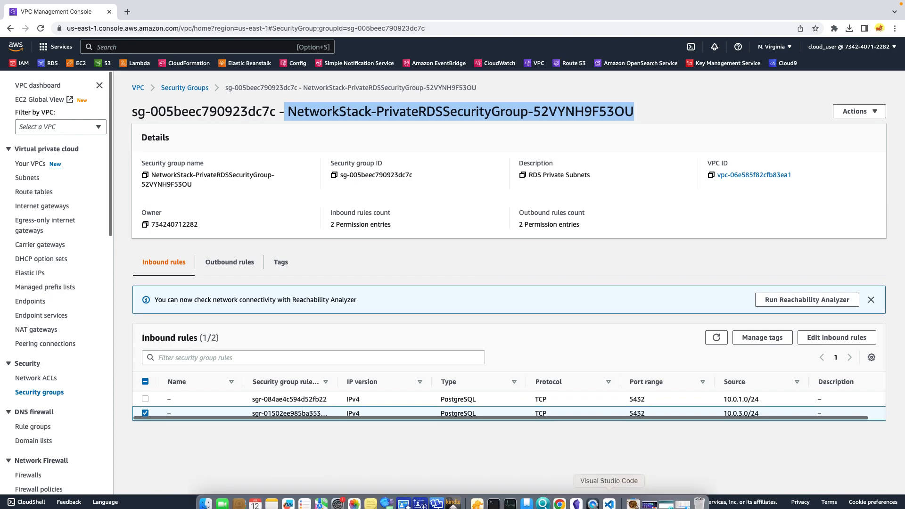
click(590, 502)
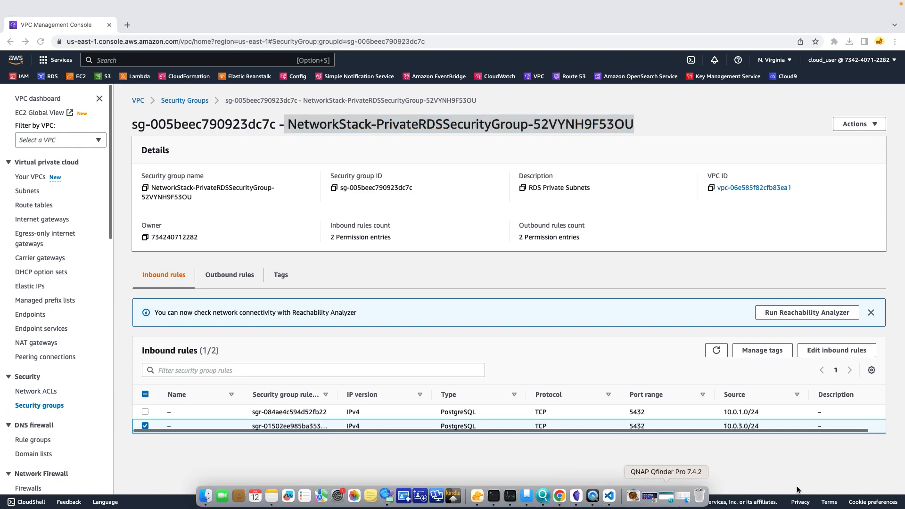